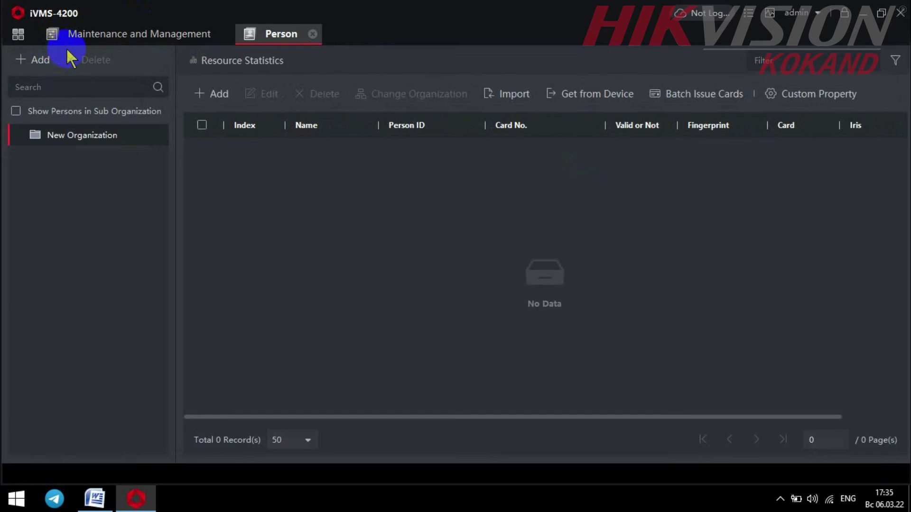
Step: Close the Maintenance and Management page and return to the Access Control Wizard overview
{"action": "left_click", "coordinate": [223, 35]}
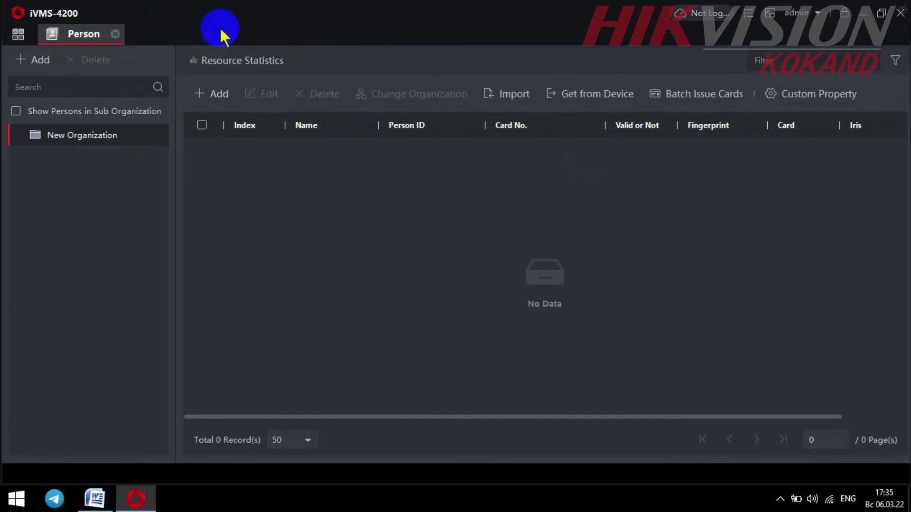
{"action": "left_click", "coordinate": [18, 35]}
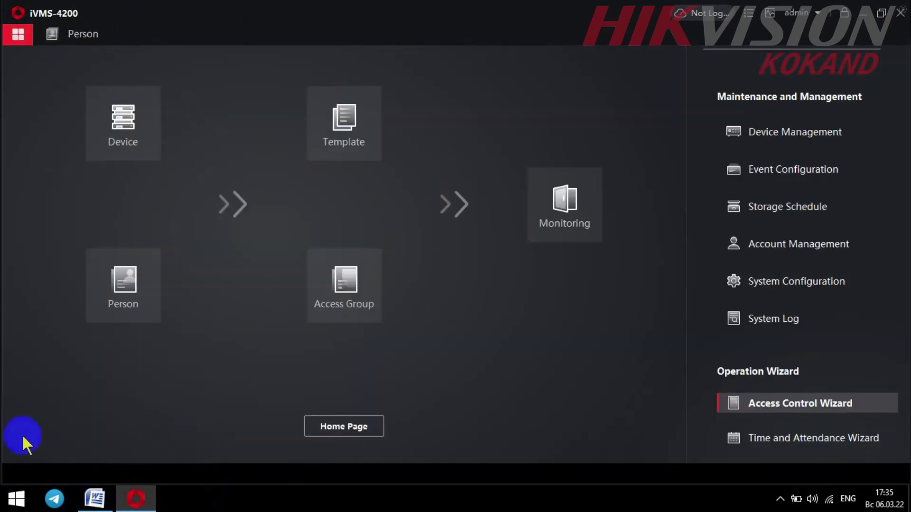
Step: Highlight the second item of the setup list in Word, and return to the Person page in iVMS-4200
{"action": "left_click", "coordinate": [95, 498]}
{"action": "left_click_drag", "start_coordinate": [284, 259], "coordinate": [372, 256]}
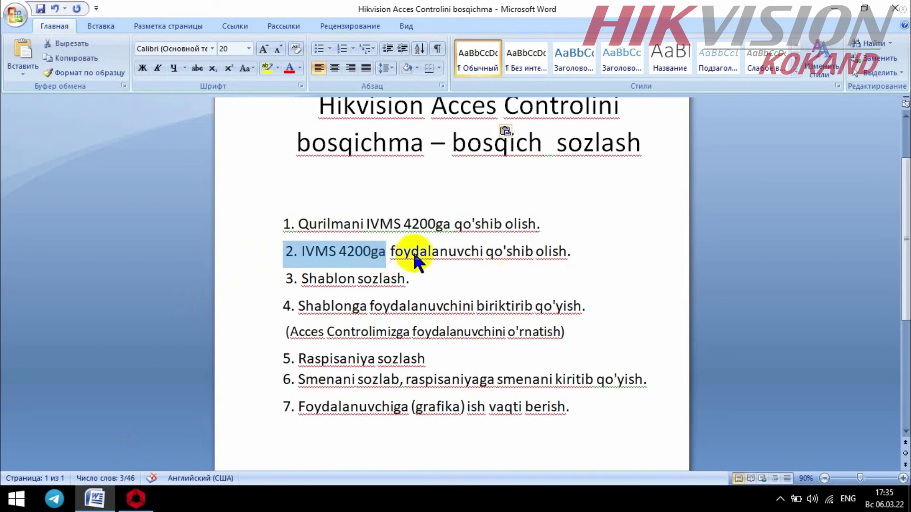
{"action": "left_click_drag", "start_coordinate": [280, 255], "coordinate": [525, 255]}
{"action": "left_click", "coordinate": [136, 498]}
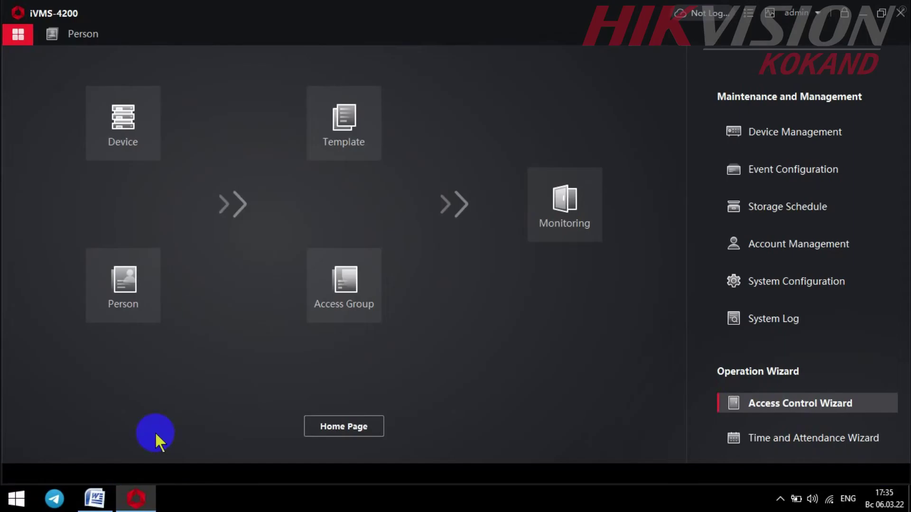
{"action": "left_click", "coordinate": [116, 300]}
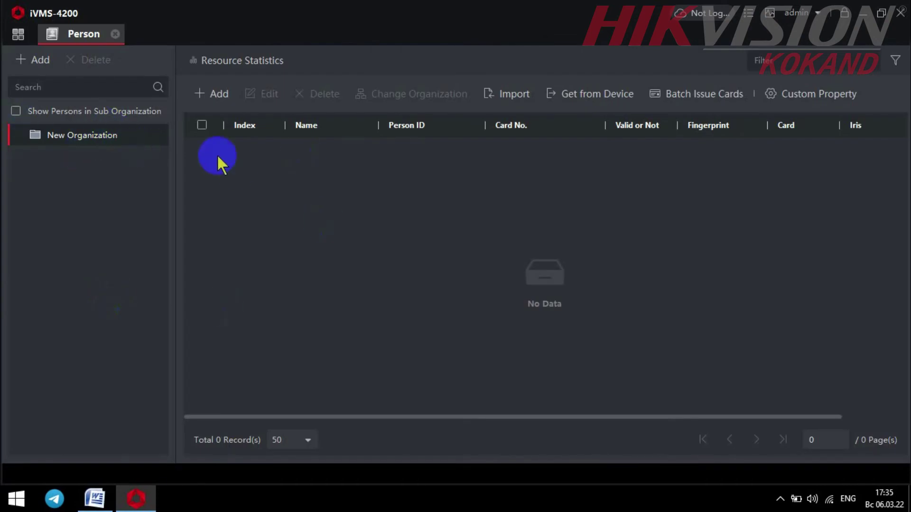
Step: Add two nested sub-organizations with the default name beneath the existing New Organization
{"action": "left_click", "coordinate": [38, 59]}
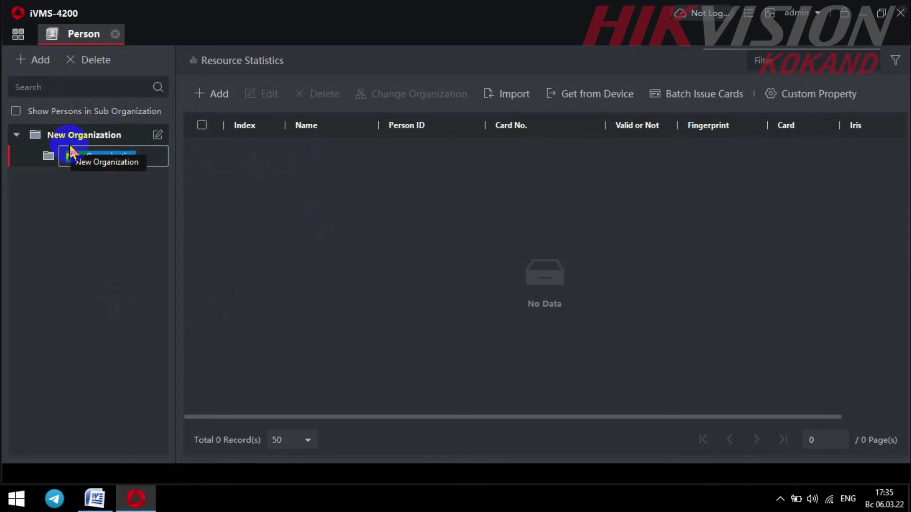
{"action": "left_click", "coordinate": [72, 175]}
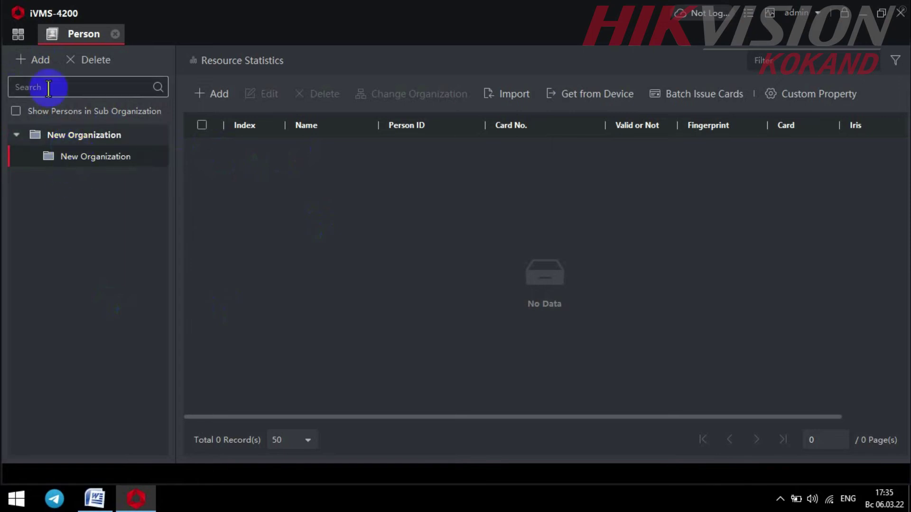
{"action": "left_click", "coordinate": [37, 61]}
{"action": "left_click", "coordinate": [146, 197]}
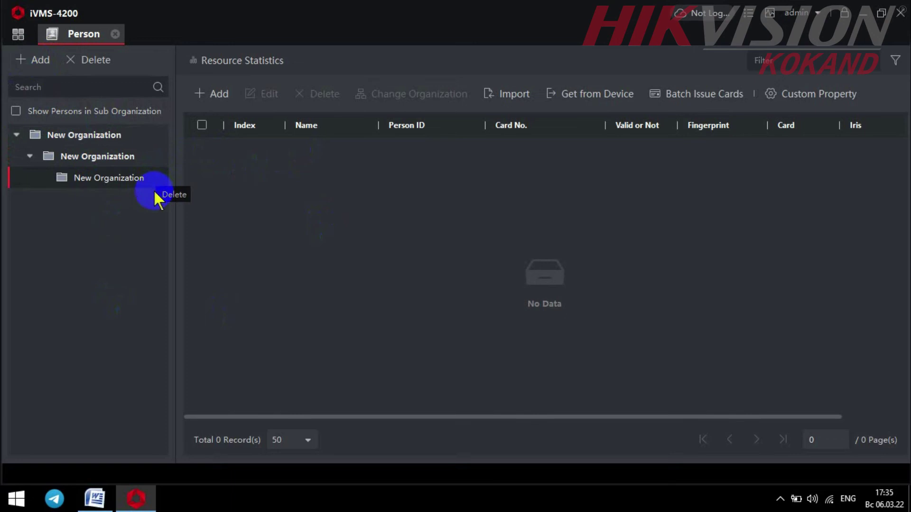
Step: Delete both nested sub-organizations, leaving only the top-level New Organization
{"action": "left_click", "coordinate": [159, 177]}
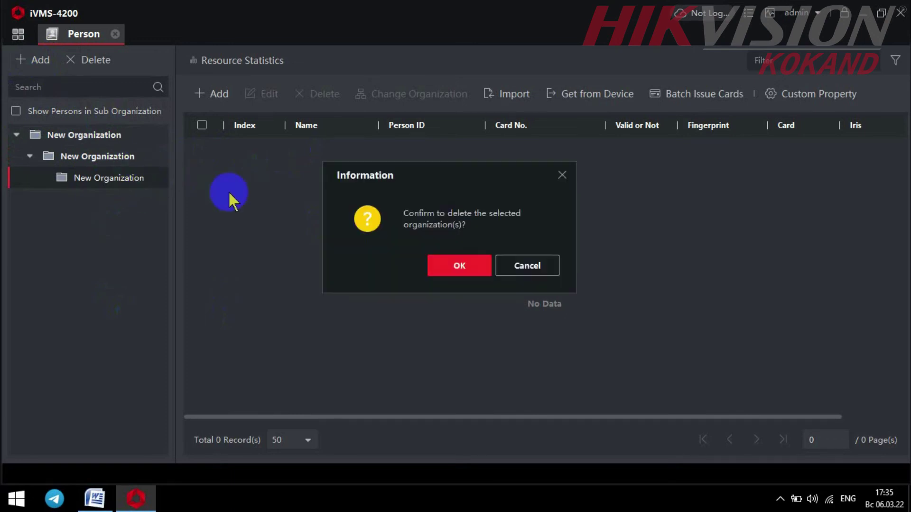
{"action": "left_click", "coordinate": [435, 264]}
{"action": "left_click", "coordinate": [159, 156]}
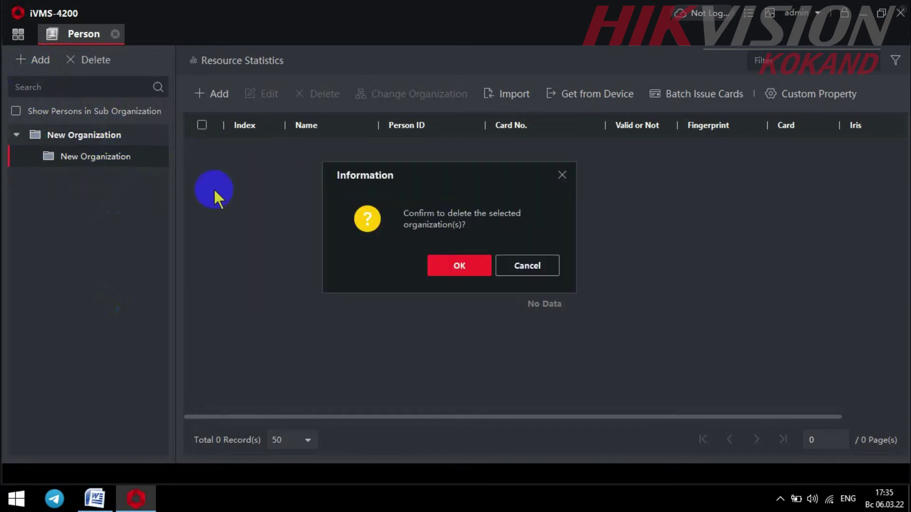
{"action": "left_click", "coordinate": [429, 266]}
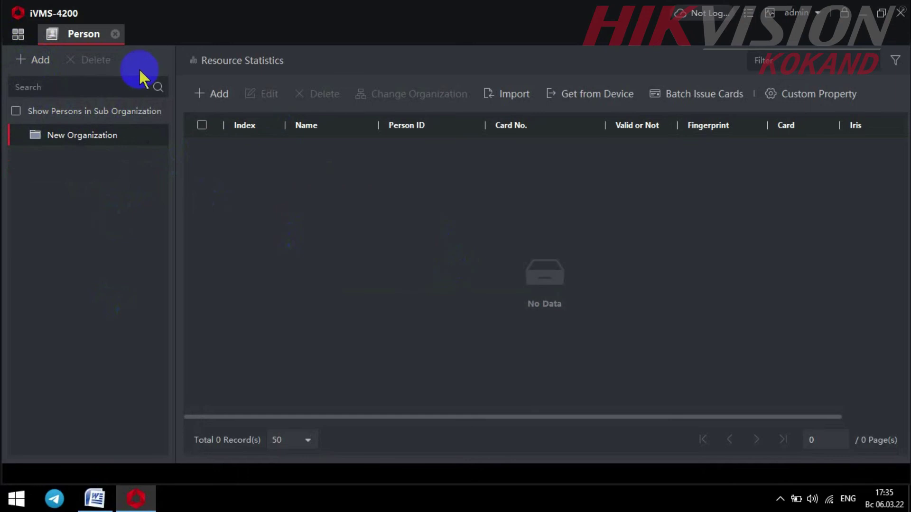
Step: Start a new person record in New Organization and enter the person's name
{"action": "left_click", "coordinate": [198, 96]}
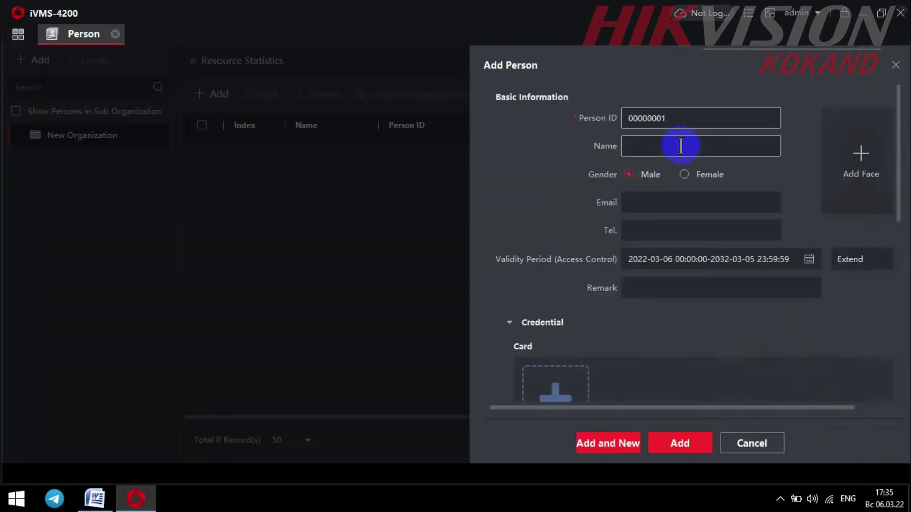
{"action": "left_click", "coordinate": [681, 147]}
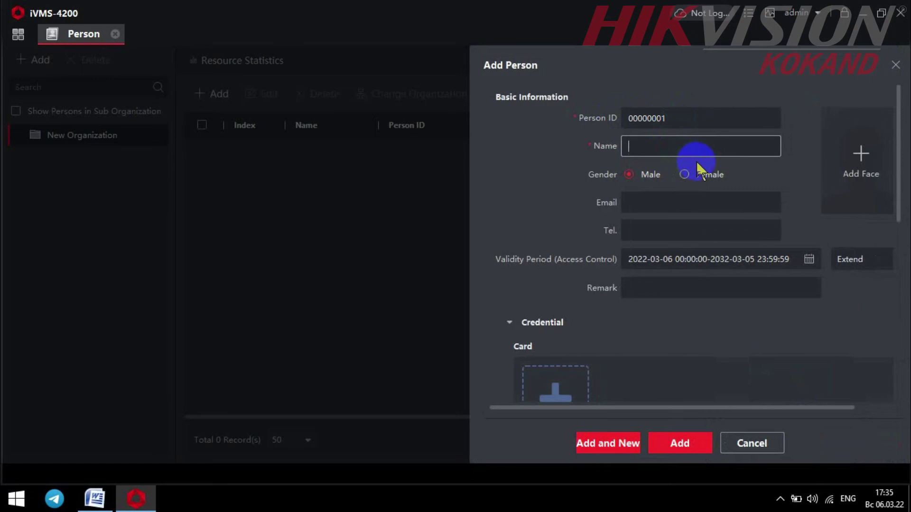
{"action": "type", "text": "ZI"}
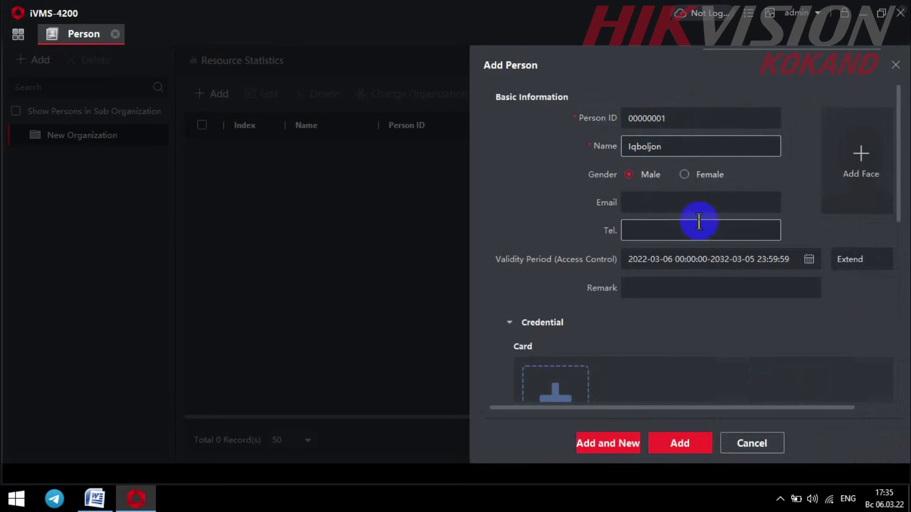
{"action": "left_click", "coordinate": [680, 200]}
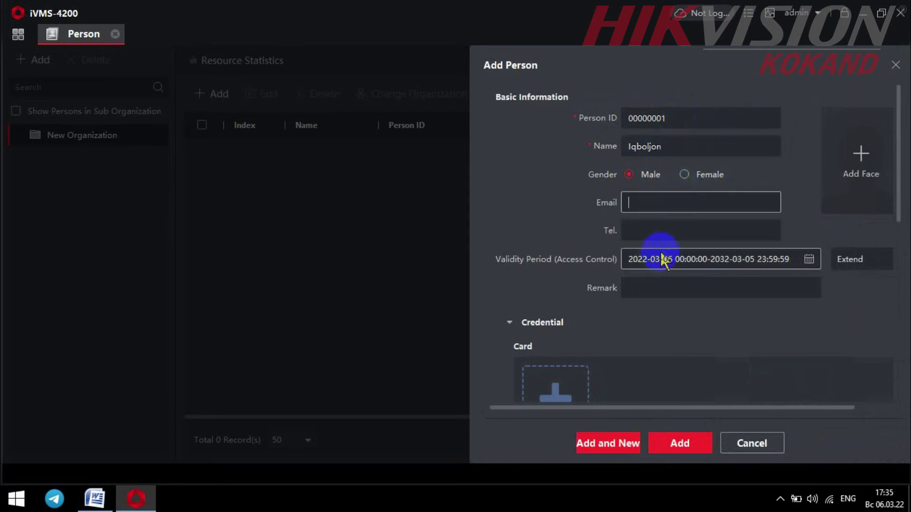
{"action": "left_click", "coordinate": [664, 236]}
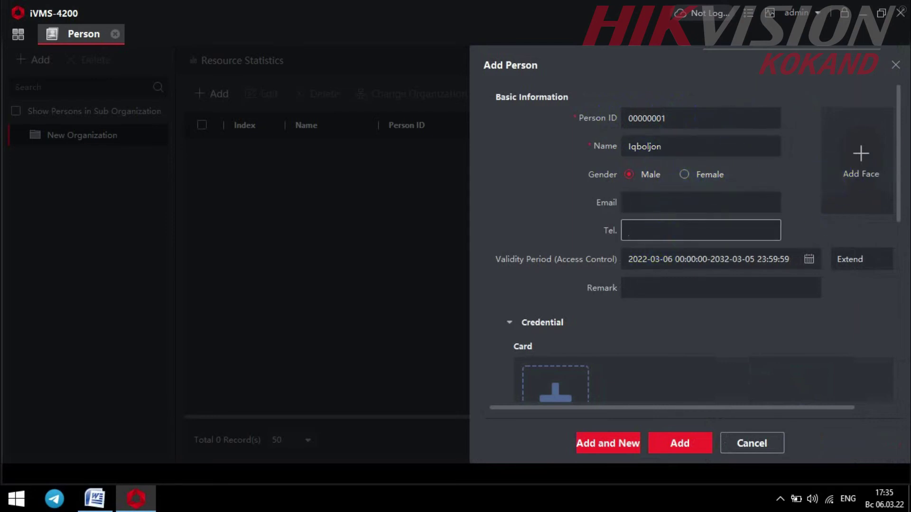
{"action": "left_click_drag", "start_coordinate": [777, 408], "coordinate": [797, 408]}
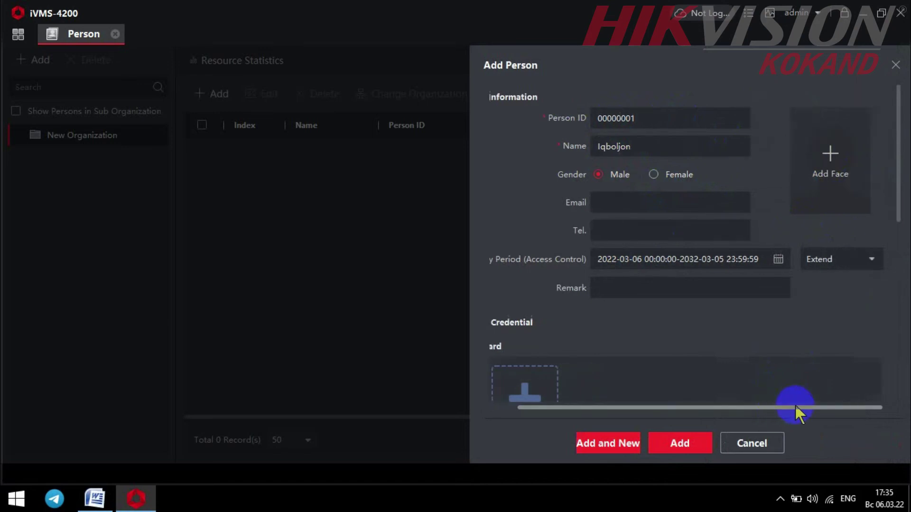
{"action": "left_click", "coordinate": [808, 135]}
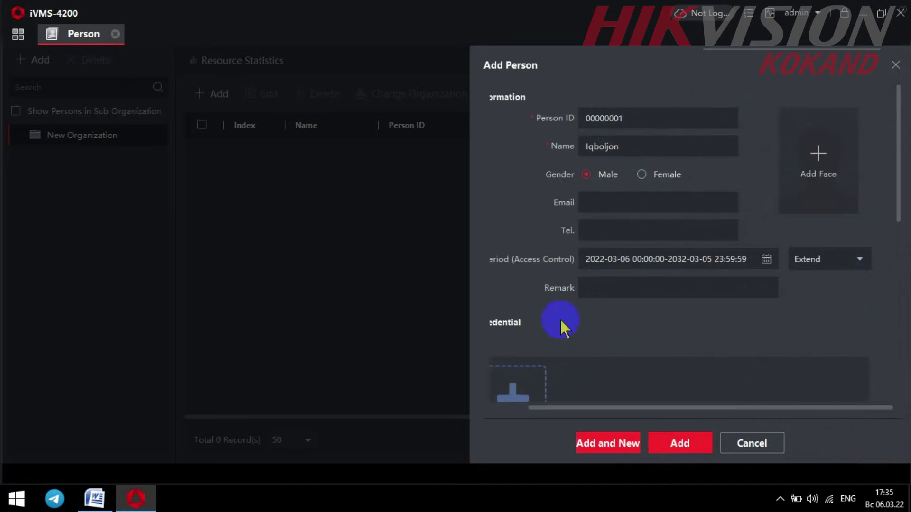
{"action": "left_click_drag", "start_coordinate": [877, 408], "coordinate": [742, 410]}
Step: Start adding a card credential and set card reading to Card Reader mode with Terminal as the device
{"action": "scroll", "coordinate": [712, 294], "scroll_direction": "down", "scroll_amount": 3}
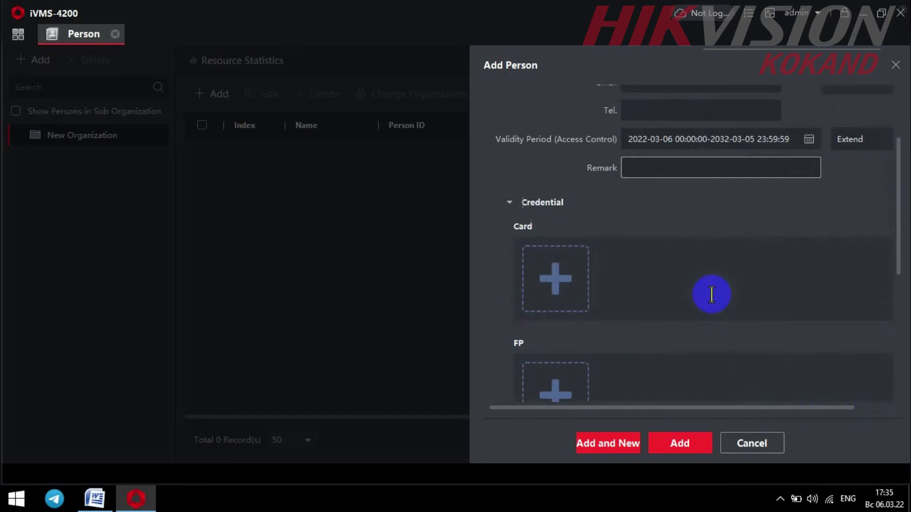
{"action": "scroll", "coordinate": [712, 294], "scroll_direction": "down", "scroll_amount": 1}
{"action": "left_click", "coordinate": [545, 231]}
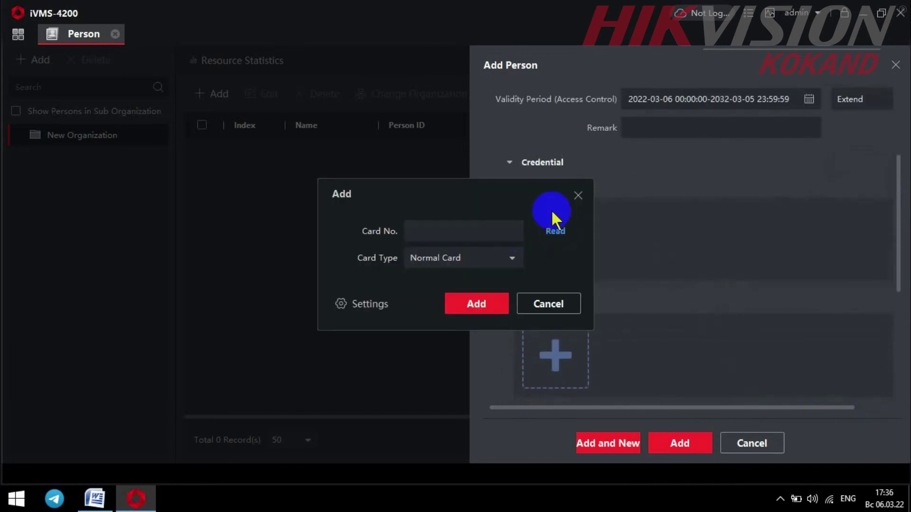
{"action": "left_click", "coordinate": [511, 259]}
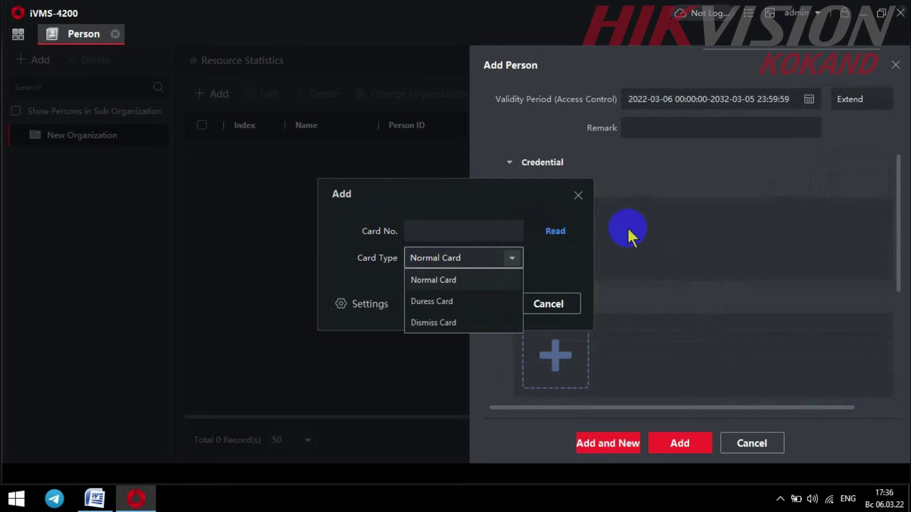
{"action": "left_click", "coordinate": [555, 265]}
{"action": "left_click", "coordinate": [355, 306]}
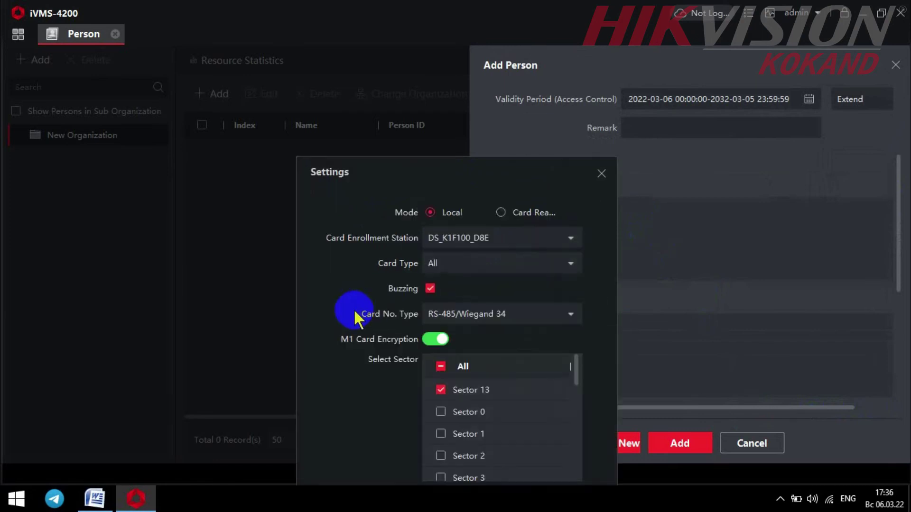
{"action": "left_click", "coordinate": [533, 213]}
{"action": "left_click", "coordinate": [563, 235]}
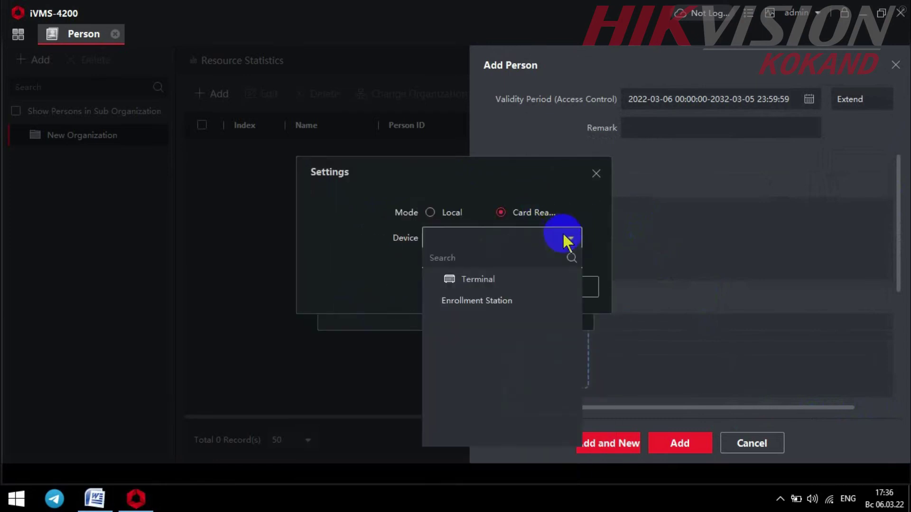
{"action": "left_click", "coordinate": [513, 278]}
{"action": "left_click", "coordinate": [521, 291]}
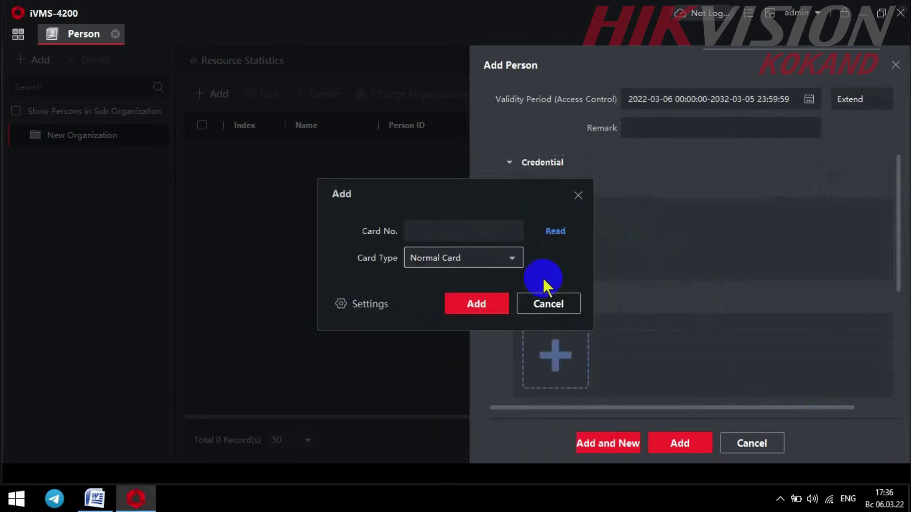
Step: Read the card number from the terminal and add it to the person as a Normal Card
{"action": "left_click", "coordinate": [556, 232]}
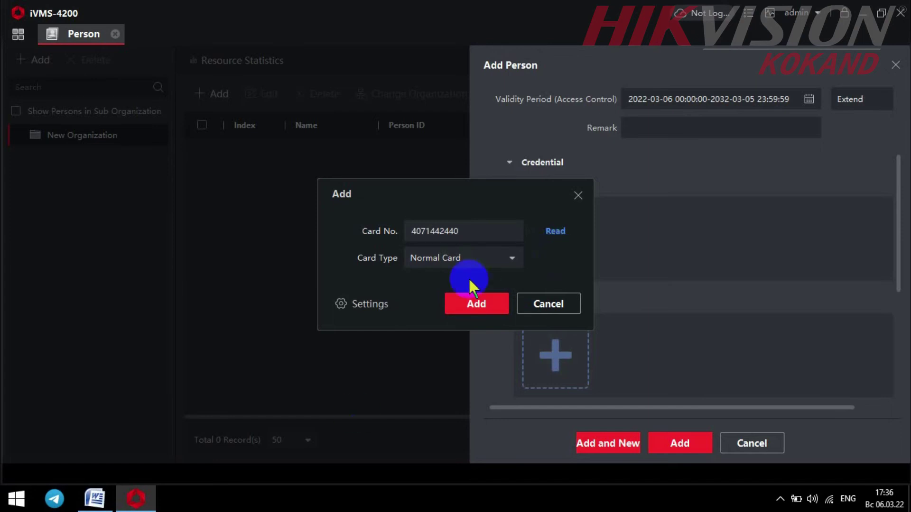
{"action": "left_click", "coordinate": [480, 305]}
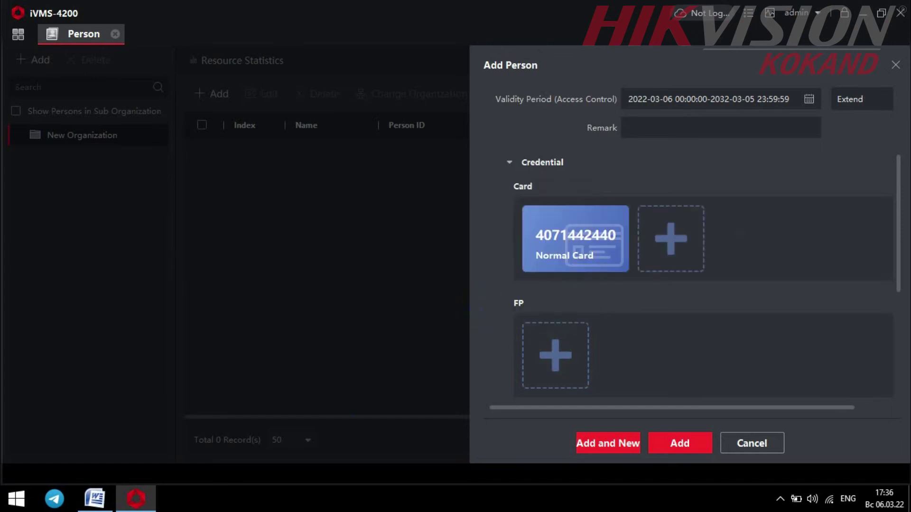
Step: Collect a fingerprint in Card Reader mode with the Terminal device, retrying the reading, and add it to the person's credentials
{"action": "left_click", "coordinate": [561, 353]}
{"action": "left_click", "coordinate": [494, 111]}
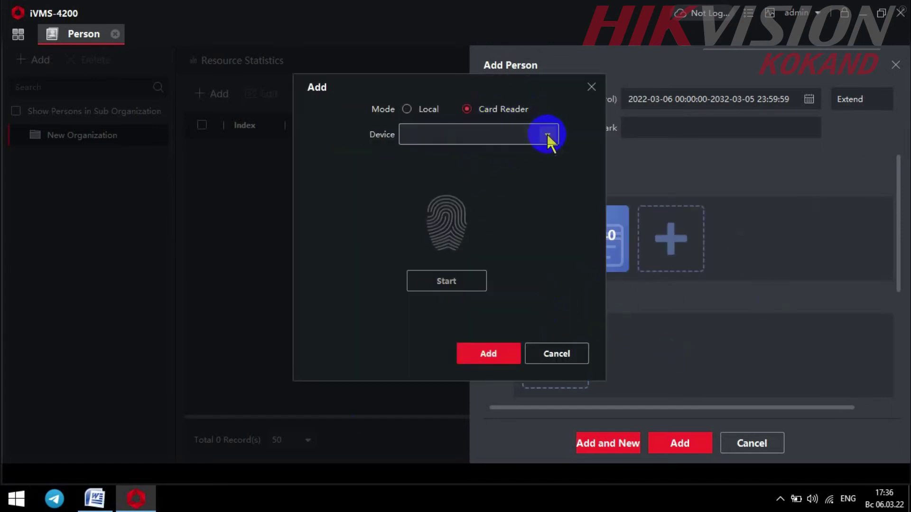
{"action": "left_click", "coordinate": [545, 134]}
{"action": "left_click", "coordinate": [476, 182]}
{"action": "left_click", "coordinate": [471, 280]}
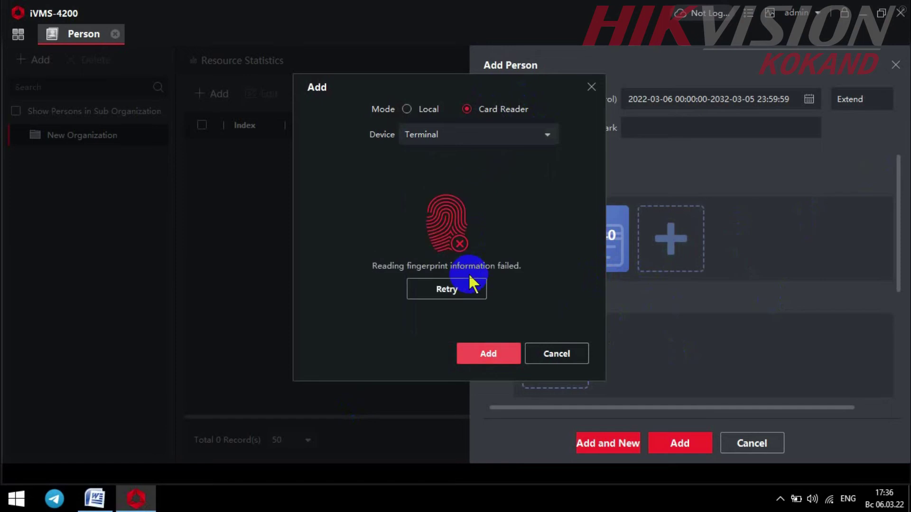
{"action": "left_click", "coordinate": [442, 287]}
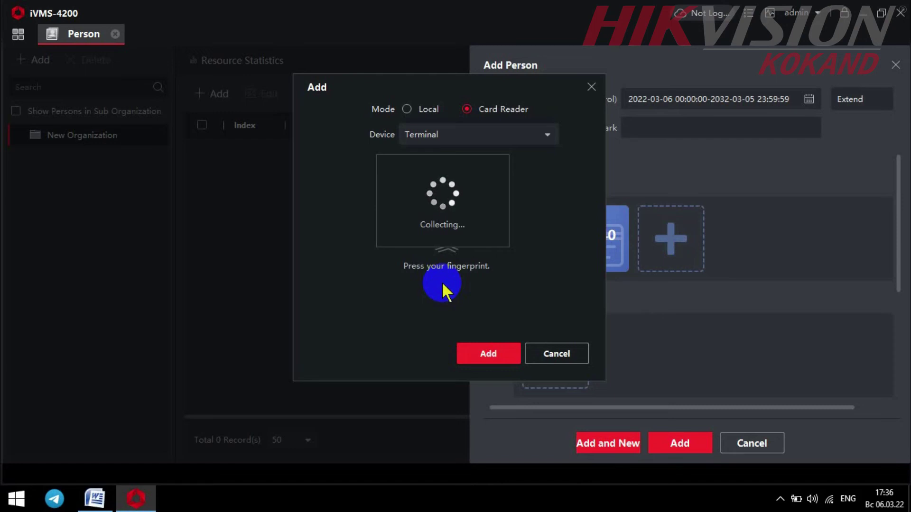
{"action": "left_click", "coordinate": [484, 356]}
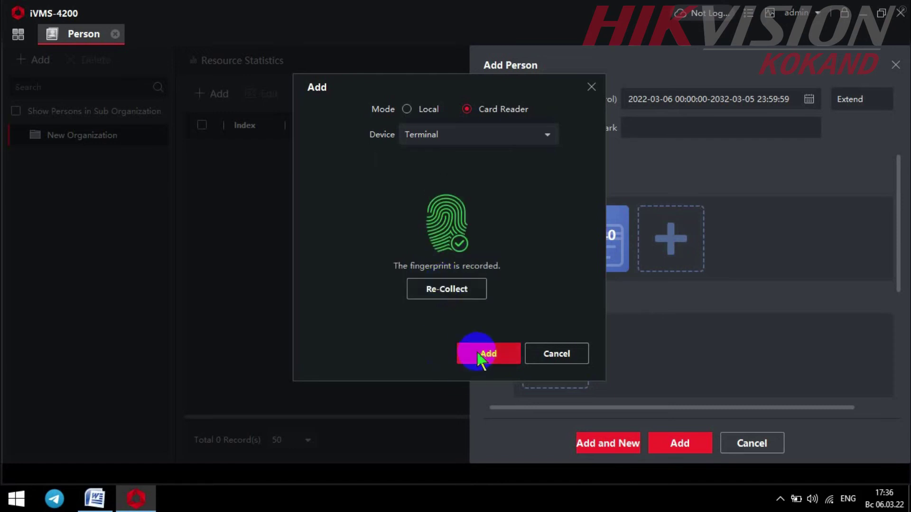
Step: Expand the person's Access Control section and examine its access group, PIN code and user options
{"action": "left_click_drag", "start_coordinate": [898, 267], "coordinate": [887, 363]}
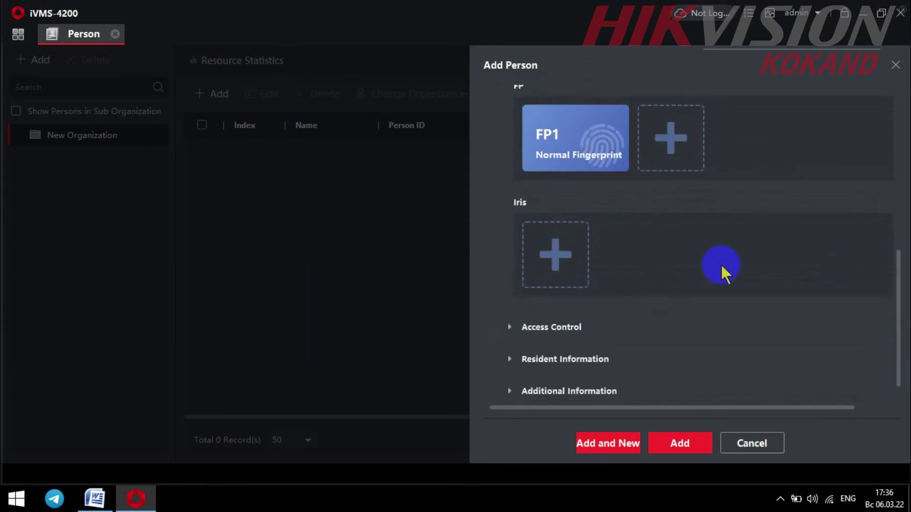
{"action": "left_click", "coordinate": [512, 327]}
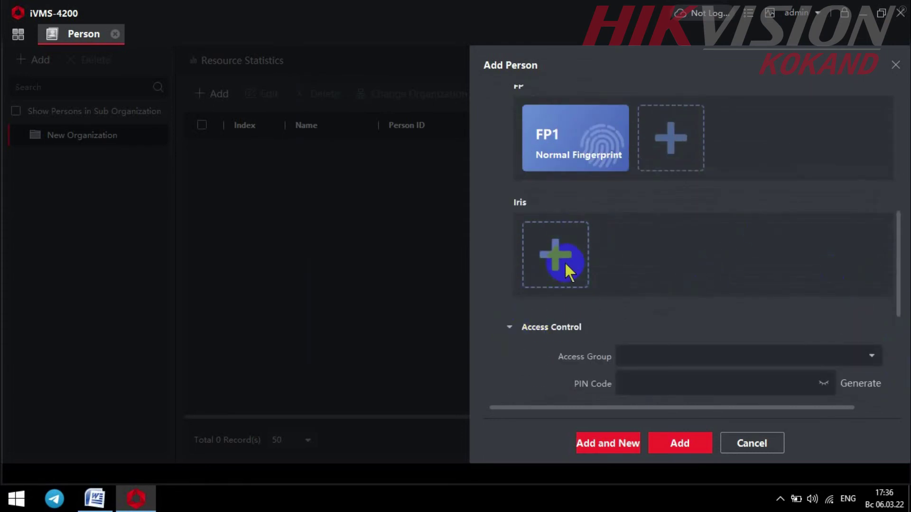
{"action": "scroll", "coordinate": [650, 277], "scroll_direction": "down", "scroll_amount": 5}
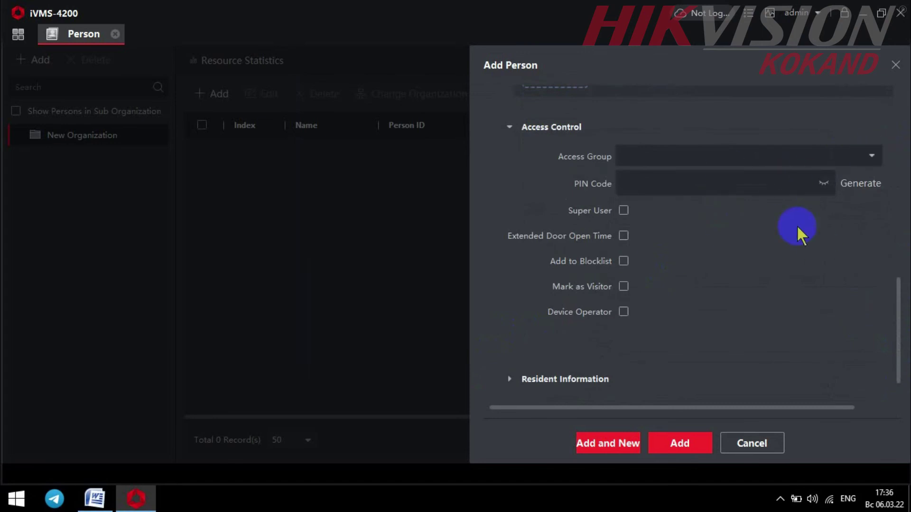
{"action": "left_click", "coordinate": [766, 177]}
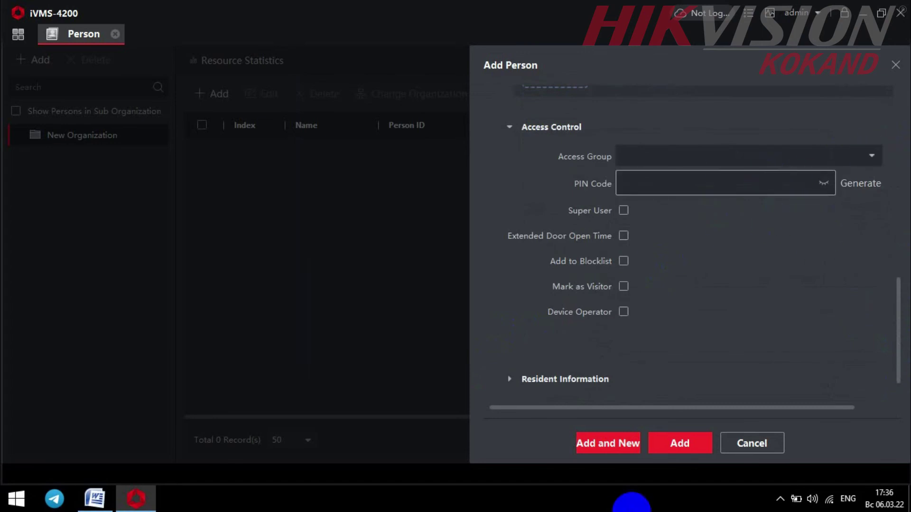
{"action": "left_click_drag", "start_coordinate": [677, 407], "coordinate": [467, 400]}
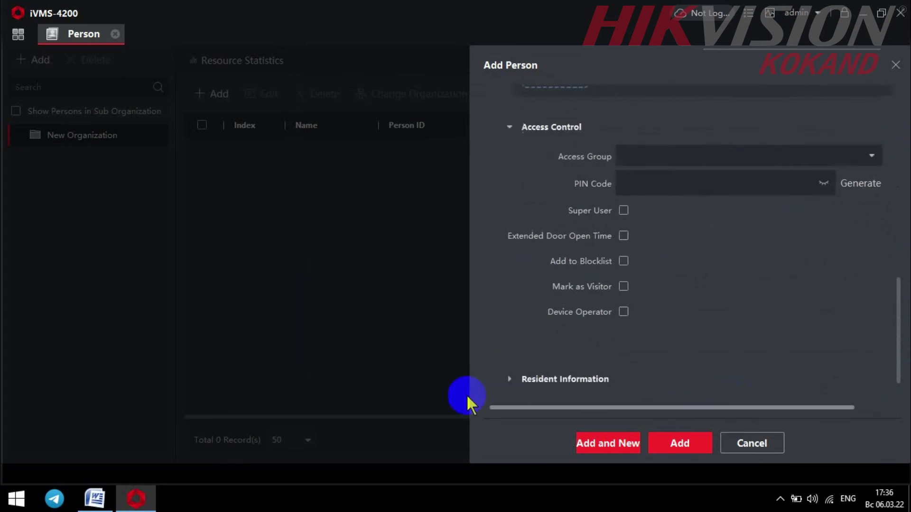
Step: Finish adding the person with the collected credentials and return to the access control wizard overview
{"action": "scroll", "coordinate": [631, 230], "scroll_direction": "down", "scroll_amount": 1}
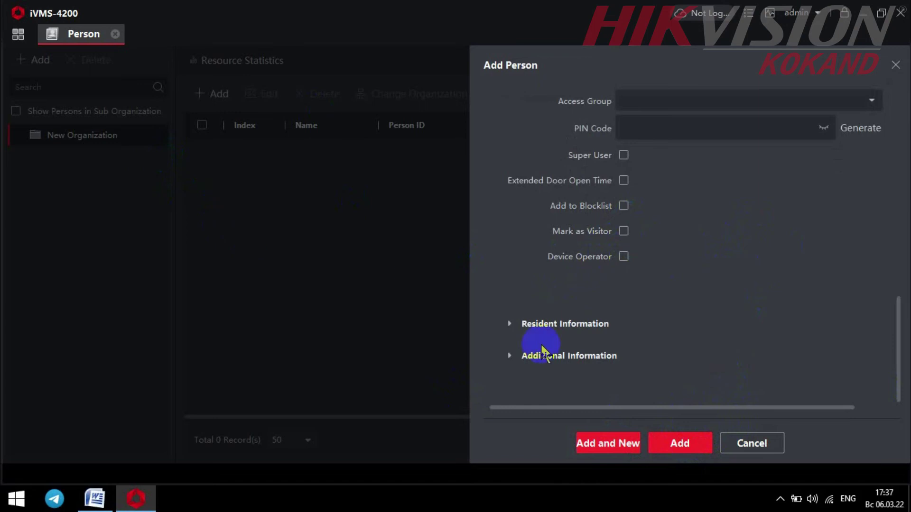
{"action": "left_click", "coordinate": [670, 441]}
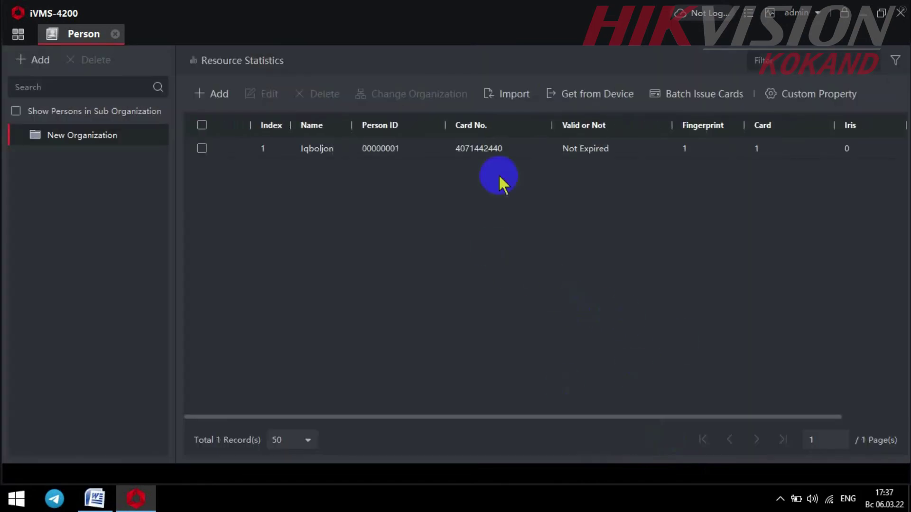
{"action": "left_click", "coordinate": [18, 35]}
Step: Switch to the Word outline, move "2. IVMS 4200ga b olish." onto its own line and select item 3, "Shablon sozlash."
{"action": "left_click", "coordinate": [110, 496]}
{"action": "left_click", "coordinate": [470, 284]}
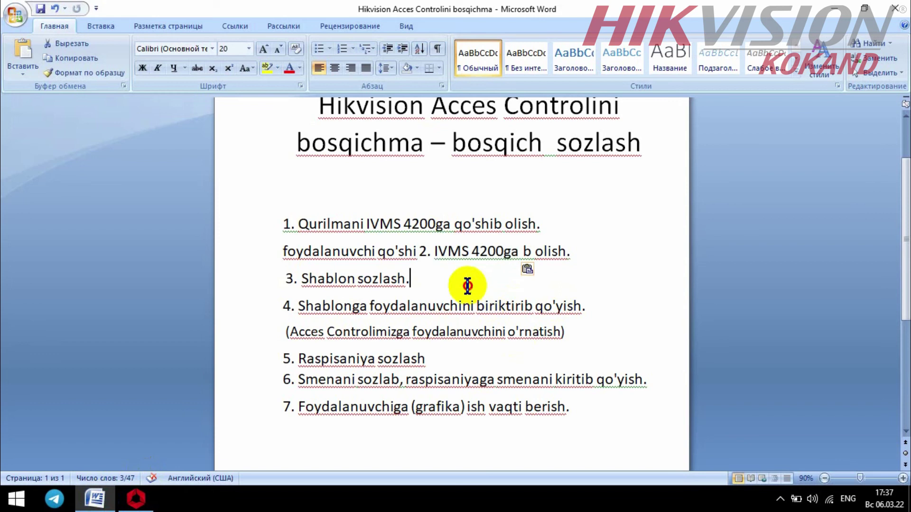
{"action": "left_click", "coordinate": [421, 256]}
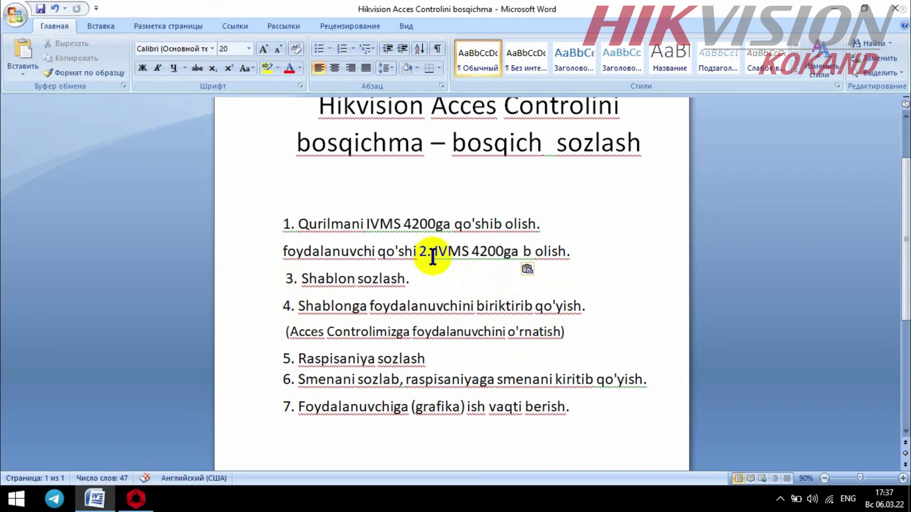
{"action": "key", "text": "Return"}
{"action": "left_click_drag", "start_coordinate": [277, 306], "coordinate": [448, 315]}
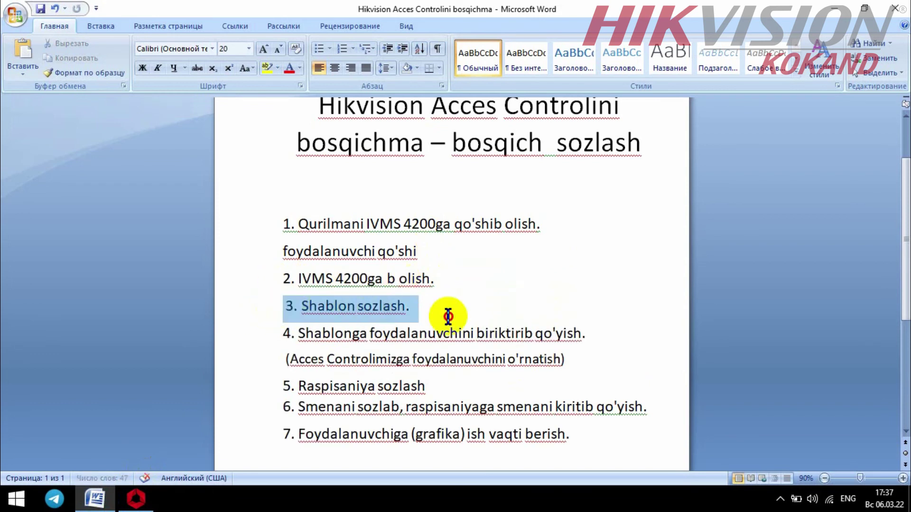
Step: Switch back to iVMS-4200, open the access control templates and compare the All-Day Authorized and All-Day Denied week schedules
{"action": "left_click", "coordinate": [136, 498]}
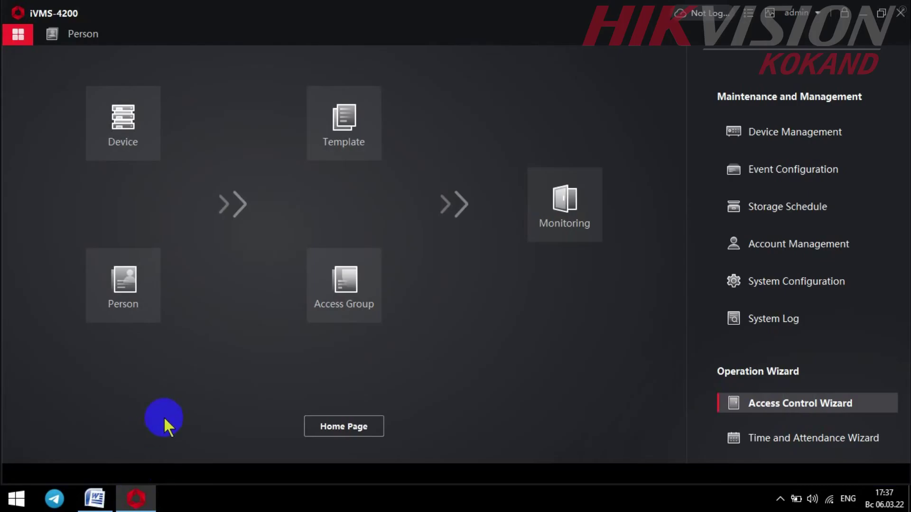
{"action": "left_click", "coordinate": [328, 127]}
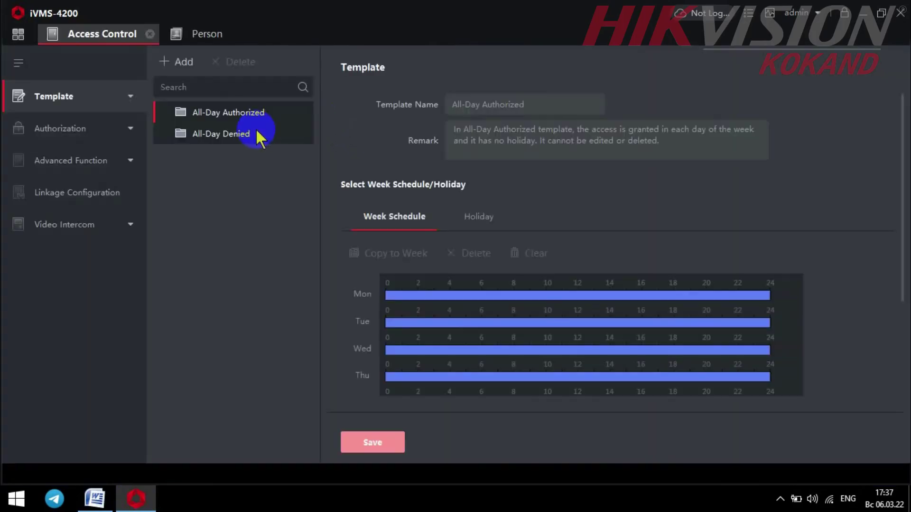
{"action": "left_click", "coordinate": [218, 135]}
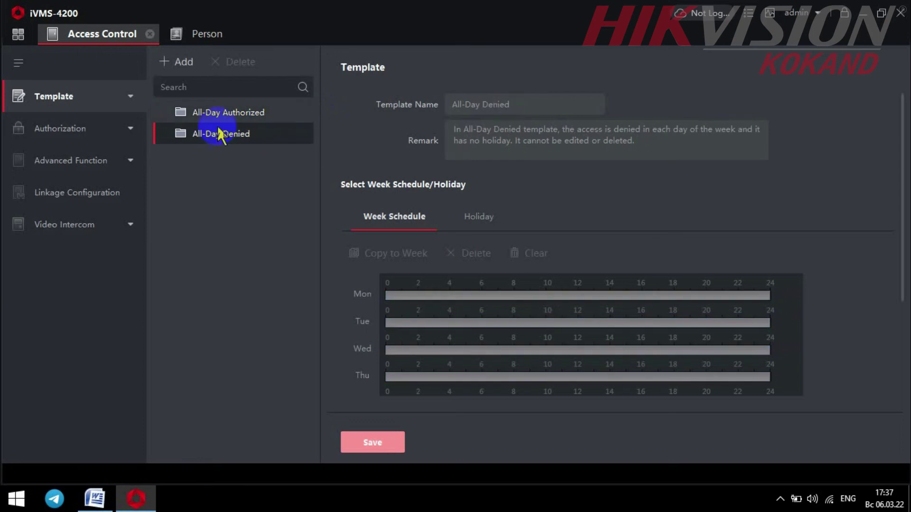
{"action": "left_click", "coordinate": [221, 113]}
{"action": "left_click", "coordinate": [216, 136]}
{"action": "left_click", "coordinate": [220, 106]}
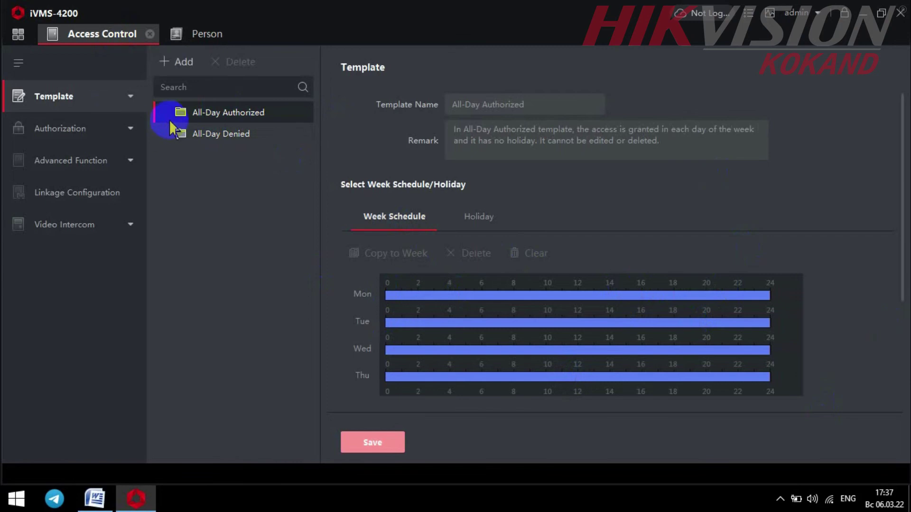
{"action": "left_click", "coordinate": [203, 134]}
{"action": "scroll", "coordinate": [903, 299], "scroll_direction": "down", "scroll_amount": 3}
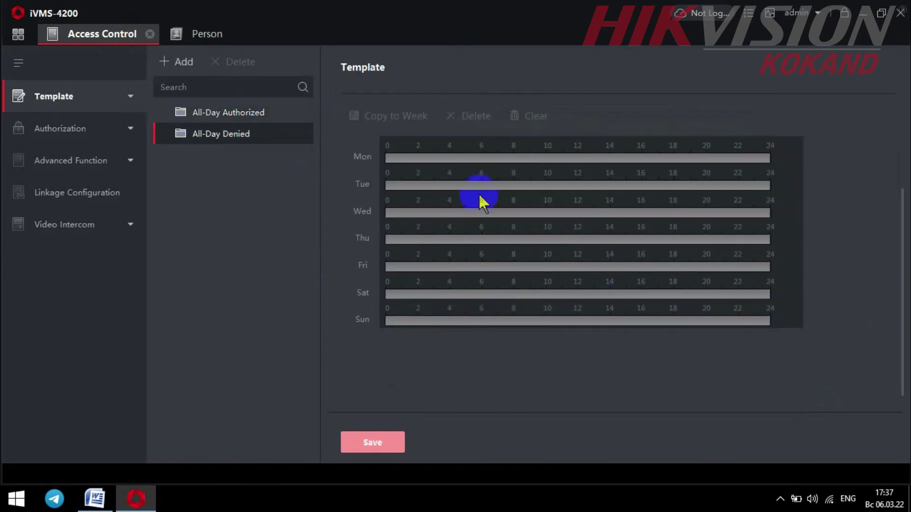
Step: Add a new access control template and name it "juma kuni dam"
{"action": "left_click", "coordinate": [177, 62]}
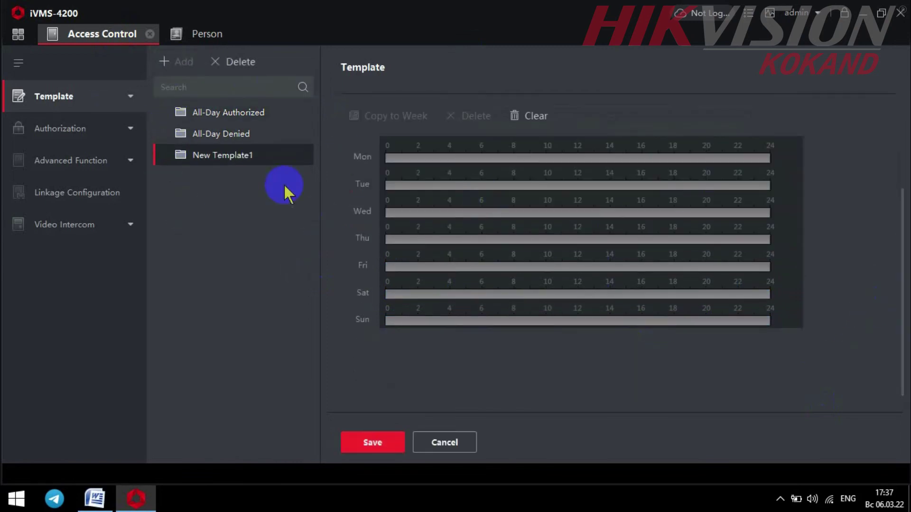
{"action": "left_click", "coordinate": [253, 148]}
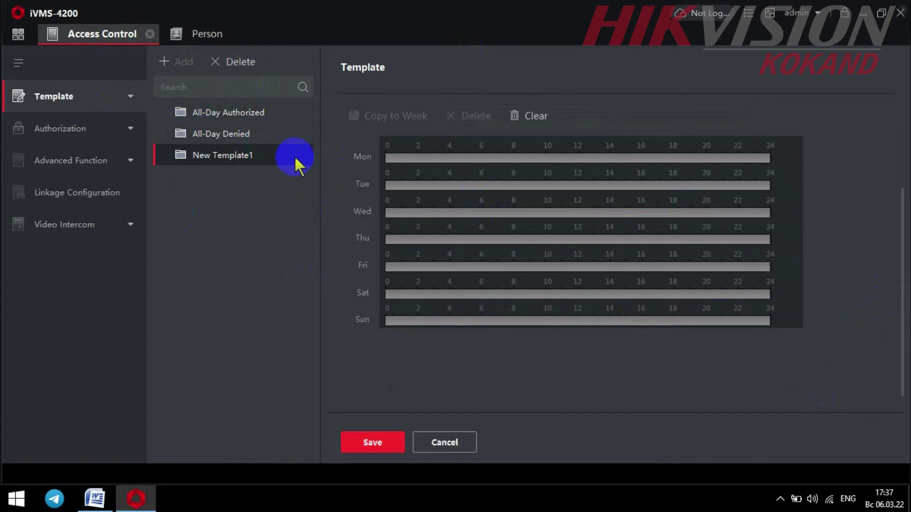
{"action": "scroll", "coordinate": [449, 216], "scroll_direction": "up", "scroll_amount": 3}
{"action": "left_click_drag", "start_coordinate": [520, 102], "coordinate": [373, 112]}
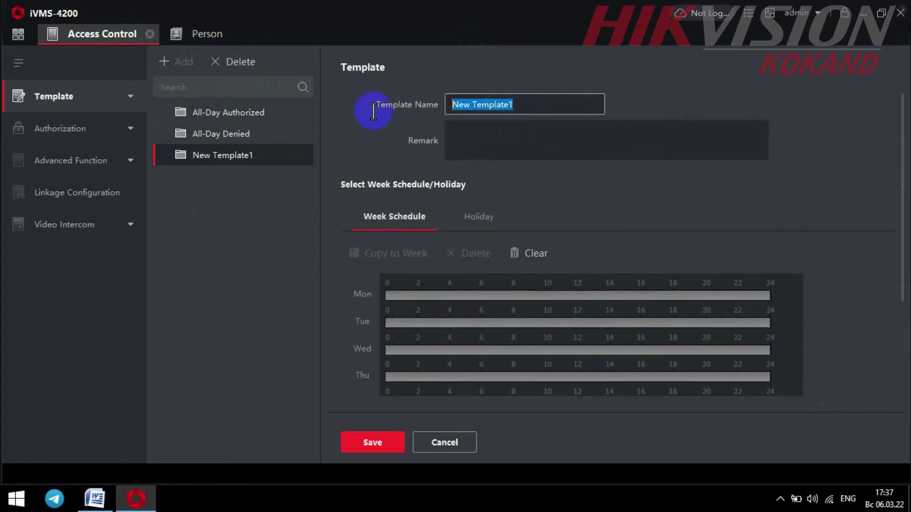
{"action": "type", "text": "ju"}
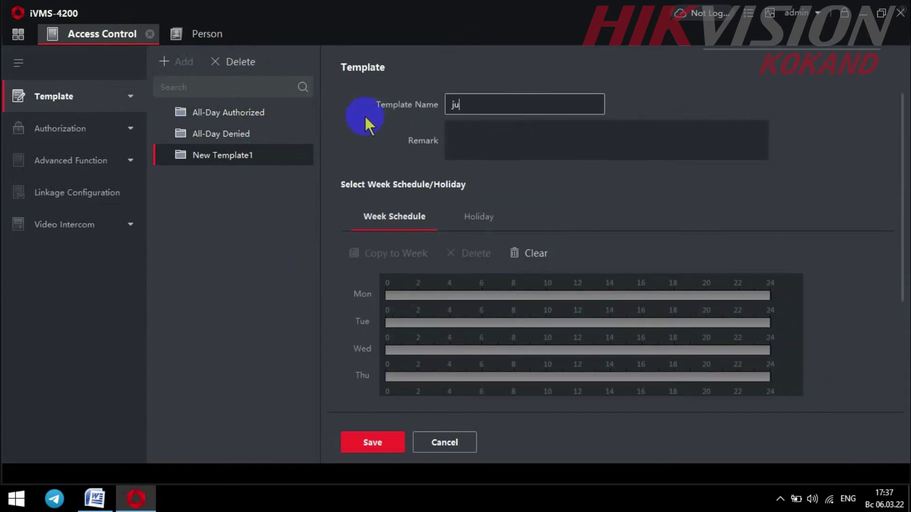
{"action": "type", "text": "ma kuni dam"}
{"action": "left_click", "coordinate": [442, 326]}
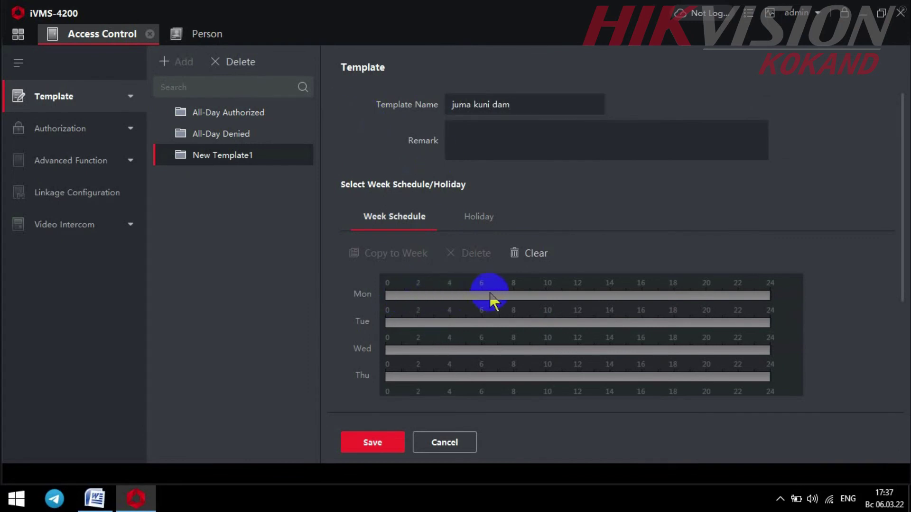
Step: Draw a Monday access period, set it from 08:02 to 20:00 and copy it to the whole week
{"action": "left_click_drag", "start_coordinate": [517, 295], "coordinate": [706, 295]}
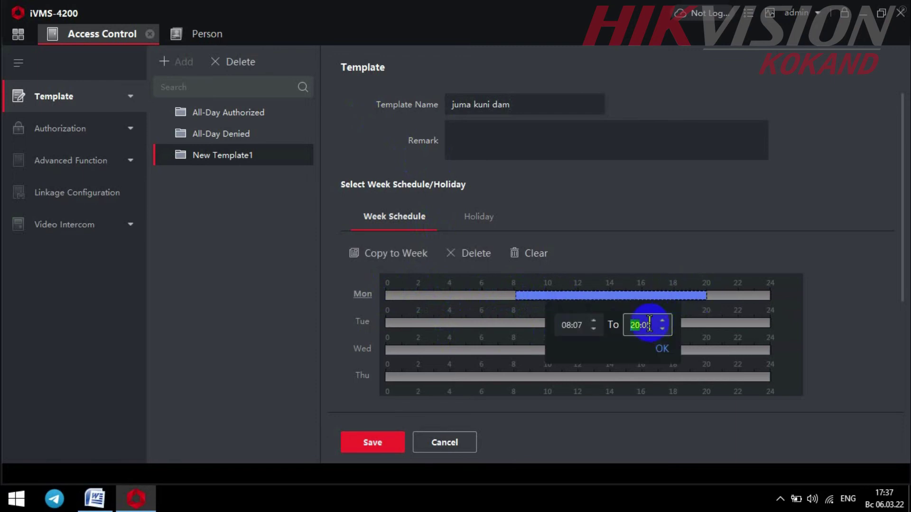
{"action": "left_click", "coordinate": [649, 324]}
{"action": "left_click", "coordinate": [663, 328]}
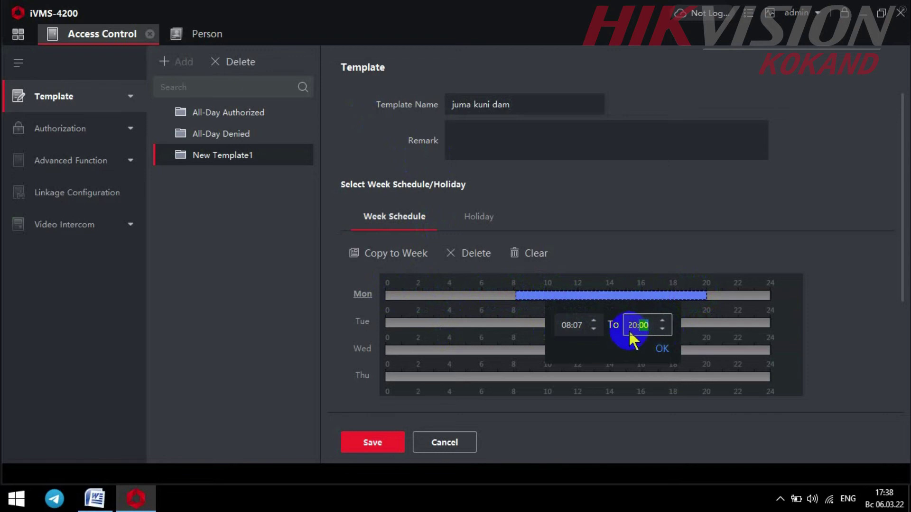
{"action": "left_click", "coordinate": [594, 328]}
{"action": "left_click", "coordinate": [593, 328]}
{"action": "left_click", "coordinate": [594, 321]}
{"action": "left_click", "coordinate": [594, 321]}
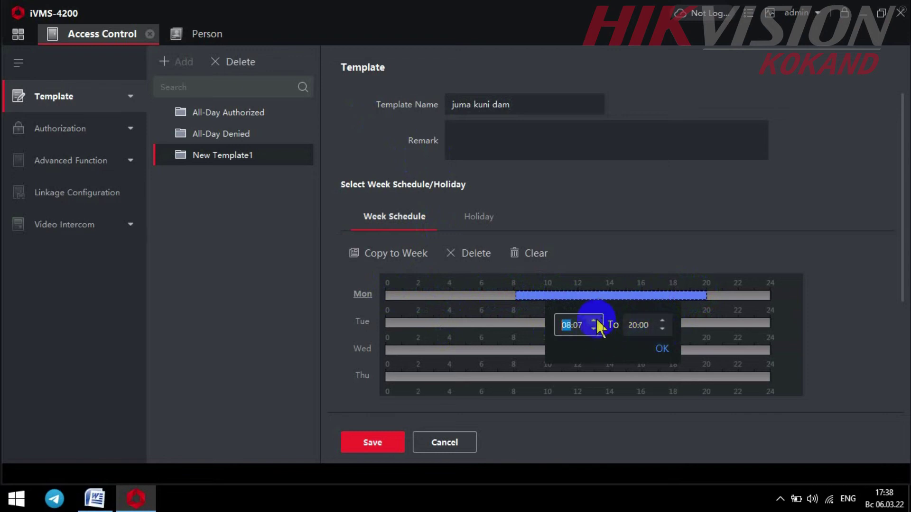
{"action": "left_click", "coordinate": [584, 328]}
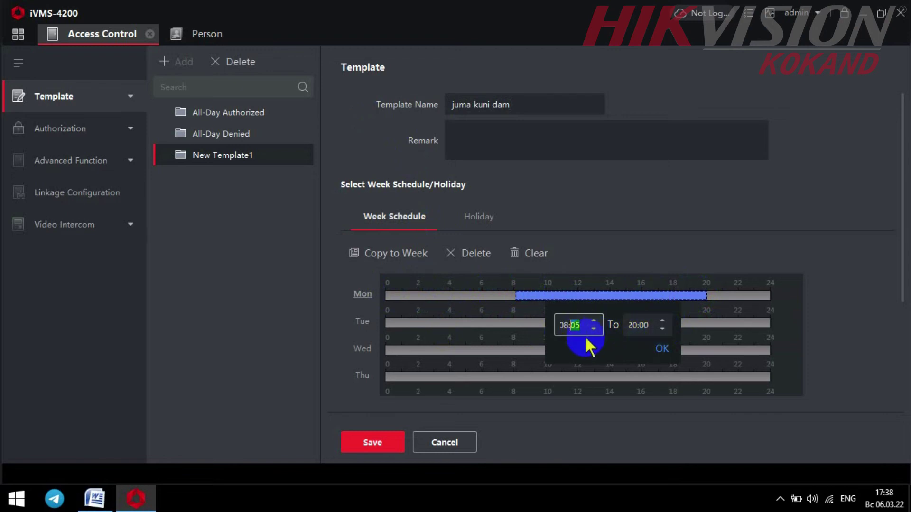
{"action": "left_click", "coordinate": [457, 371]}
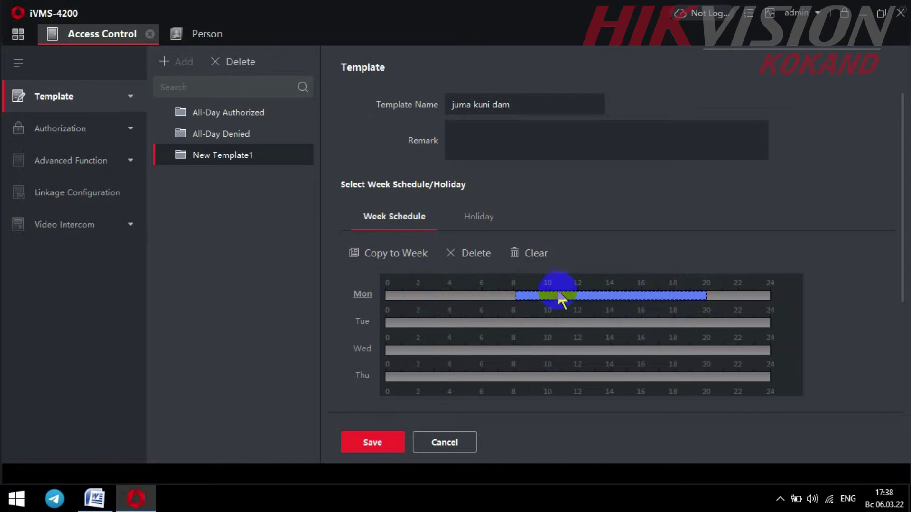
{"action": "left_click", "coordinate": [354, 253]}
{"action": "scroll", "coordinate": [565, 325], "scroll_direction": "down", "scroll_amount": 3}
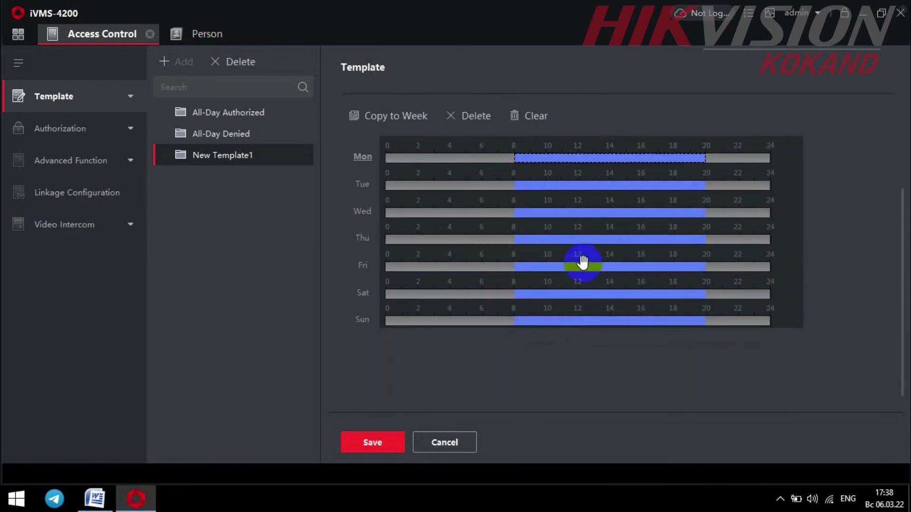
Step: Delete only Friday's time period from the week schedule and save the template
{"action": "left_click", "coordinate": [593, 267]}
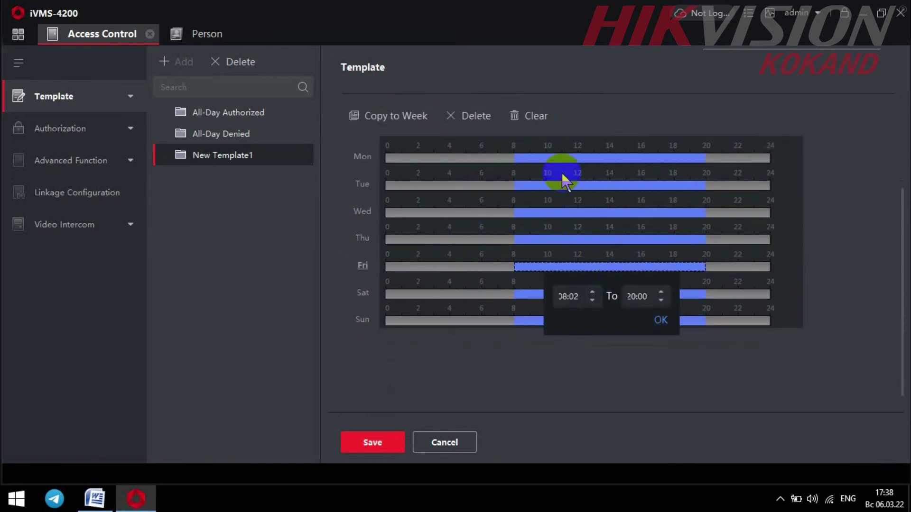
{"action": "left_click", "coordinate": [541, 131]}
{"action": "left_click", "coordinate": [530, 115]}
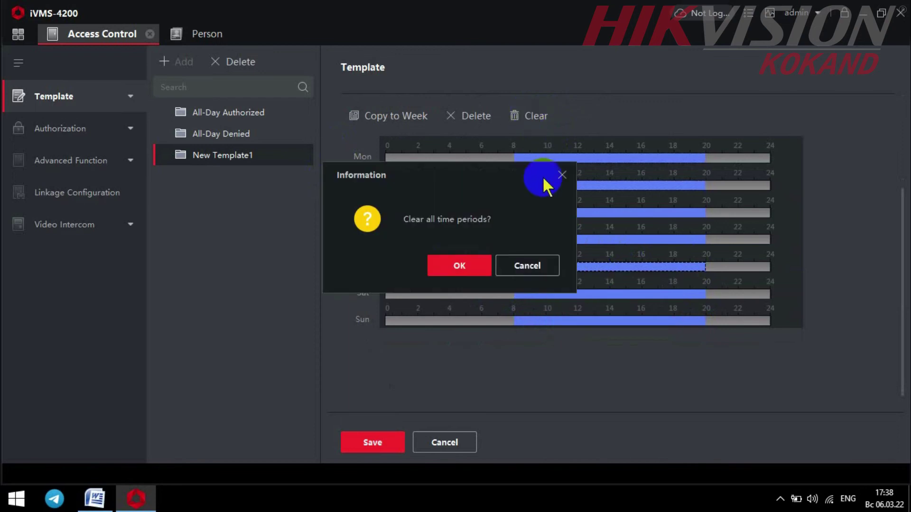
{"action": "left_click", "coordinate": [562, 176]}
{"action": "left_click", "coordinate": [486, 125]}
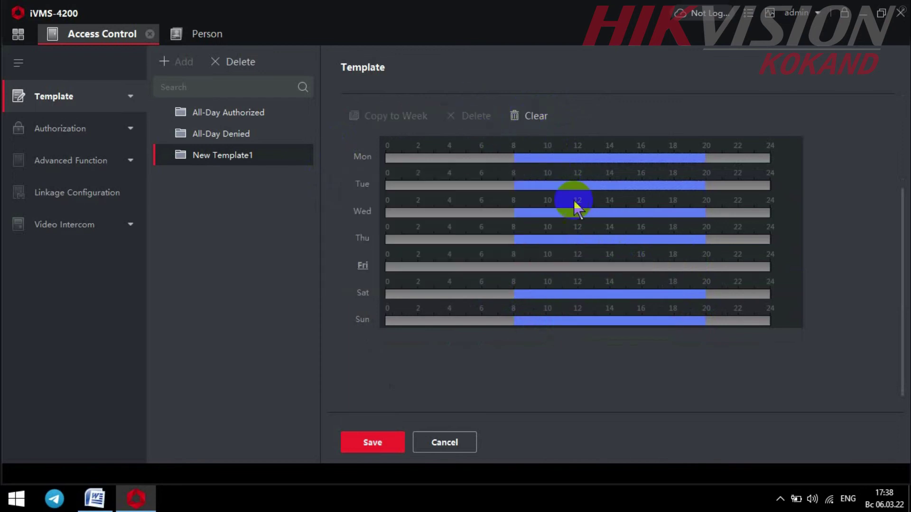
{"action": "scroll", "coordinate": [593, 227], "scroll_direction": "up", "scroll_amount": 2}
{"action": "left_click", "coordinate": [380, 446]}
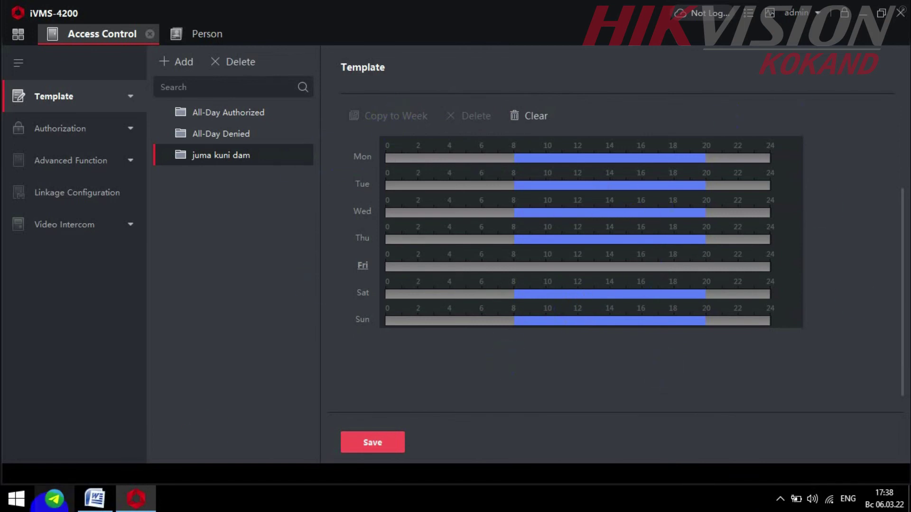
Step: Switch to the Word outline and select item 4 on linking the user to the template, including its parenthesized line
{"action": "left_click", "coordinate": [93, 507]}
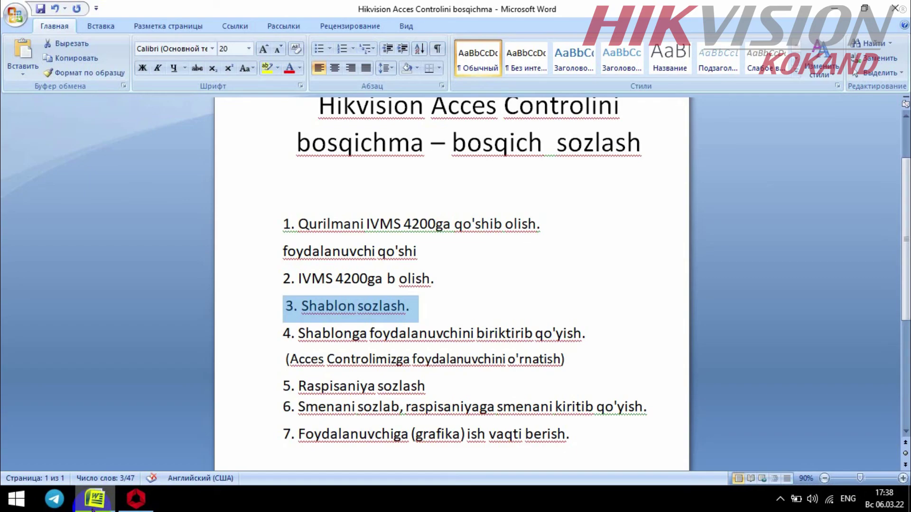
{"action": "left_click", "coordinate": [263, 363]}
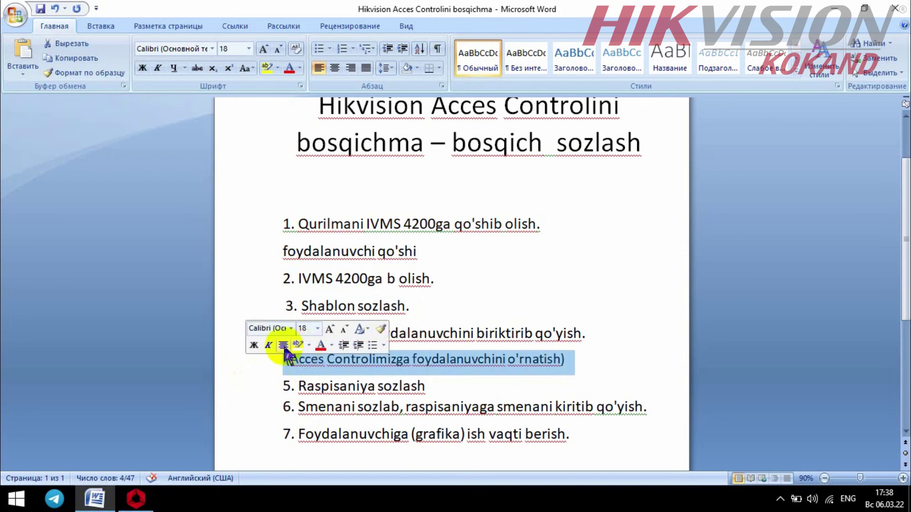
{"action": "left_click", "coordinate": [245, 382]}
{"action": "left_click_drag", "start_coordinate": [284, 334], "coordinate": [591, 363]}
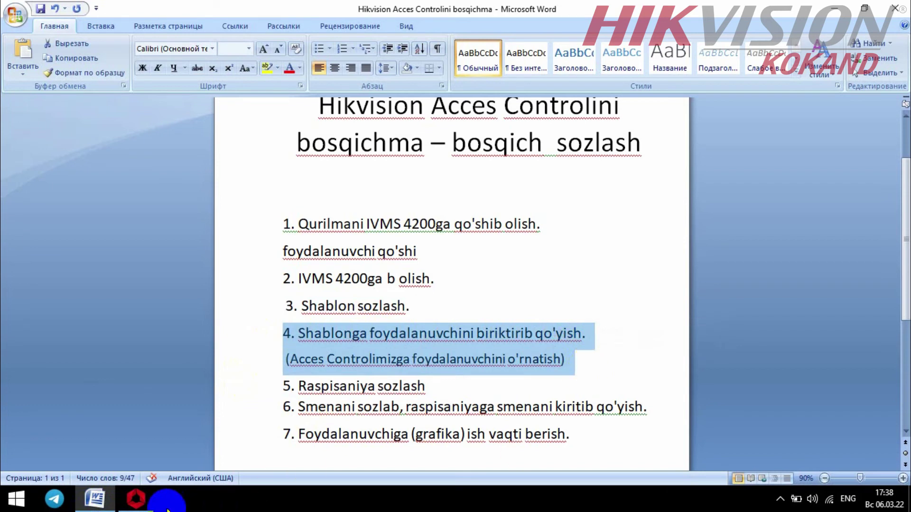
Step: Switch back to iVMS-4200 and open the access group list under access control authorization
{"action": "left_click", "coordinate": [136, 498]}
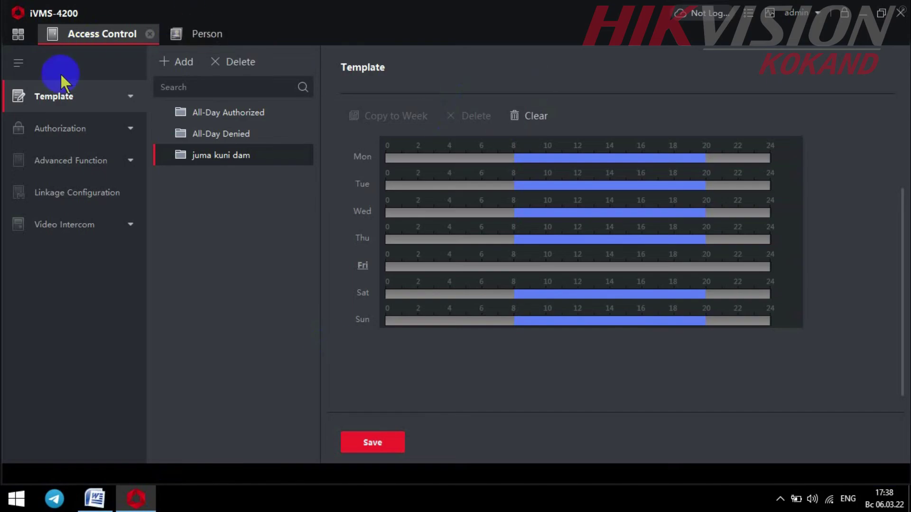
{"action": "left_click", "coordinate": [17, 34]}
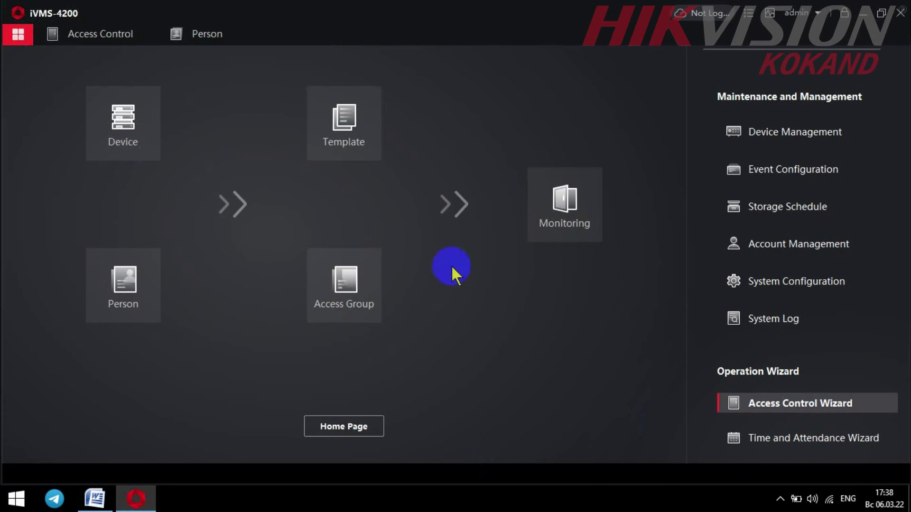
{"action": "left_click", "coordinate": [360, 282]}
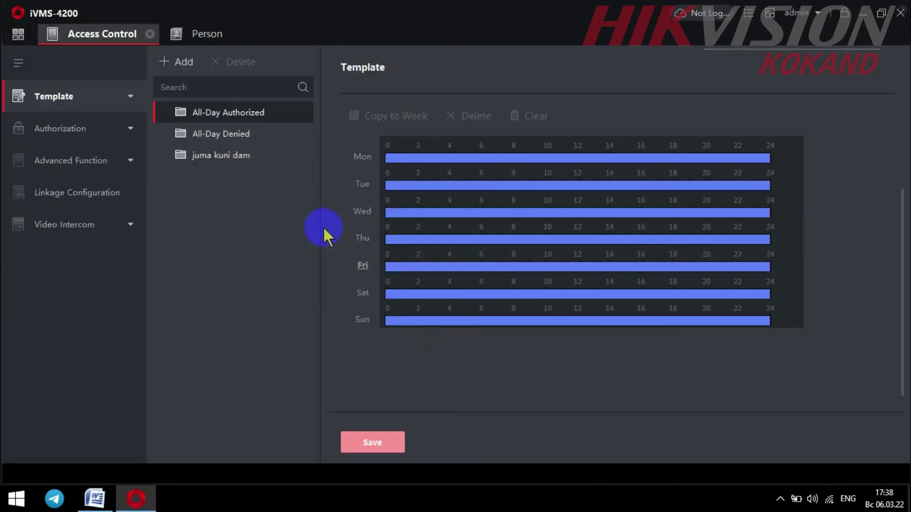
{"action": "left_click", "coordinate": [113, 127]}
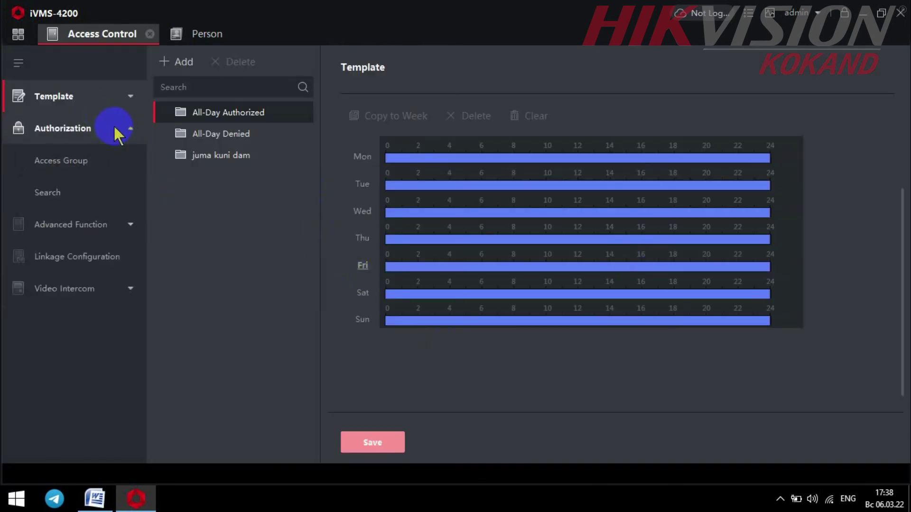
{"action": "left_click", "coordinate": [63, 168]}
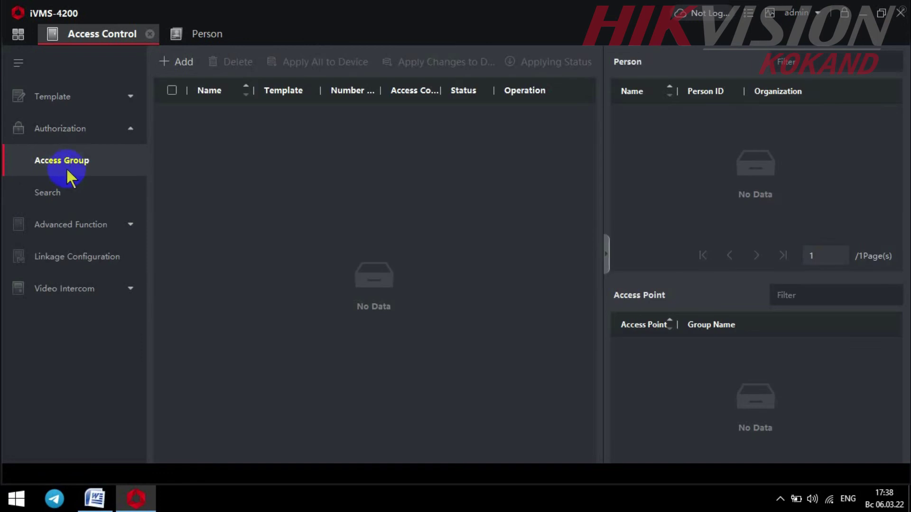
Step: Start a new access group named sotuvchilar and assign it the juma kuni dam template
{"action": "left_click", "coordinate": [181, 67]}
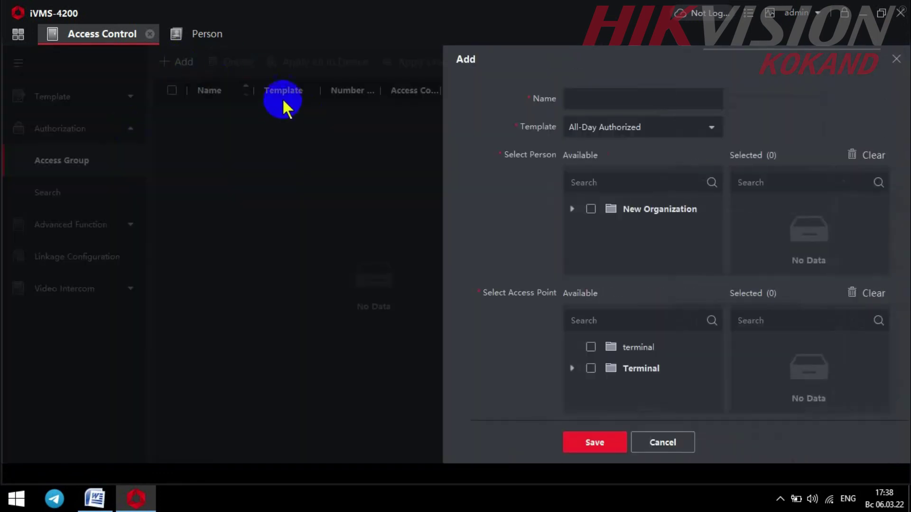
{"action": "left_click", "coordinate": [600, 103]}
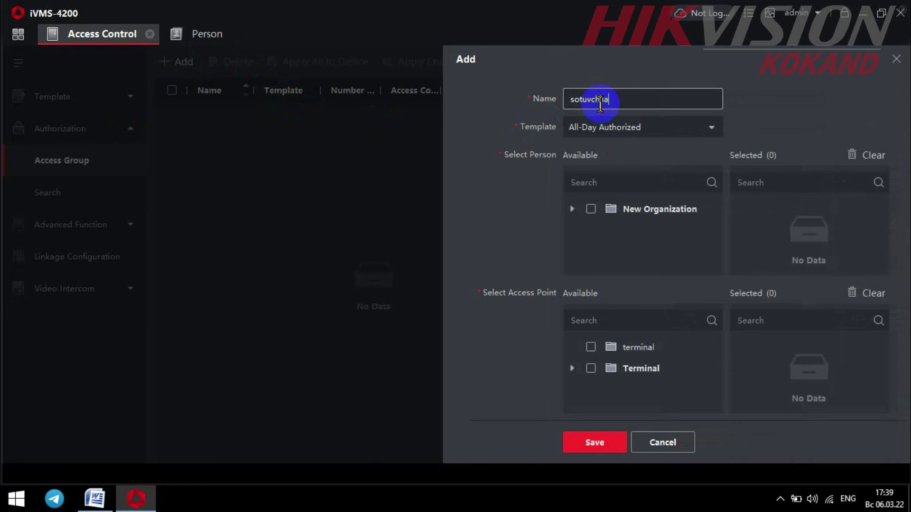
{"action": "left_click", "coordinate": [709, 127]}
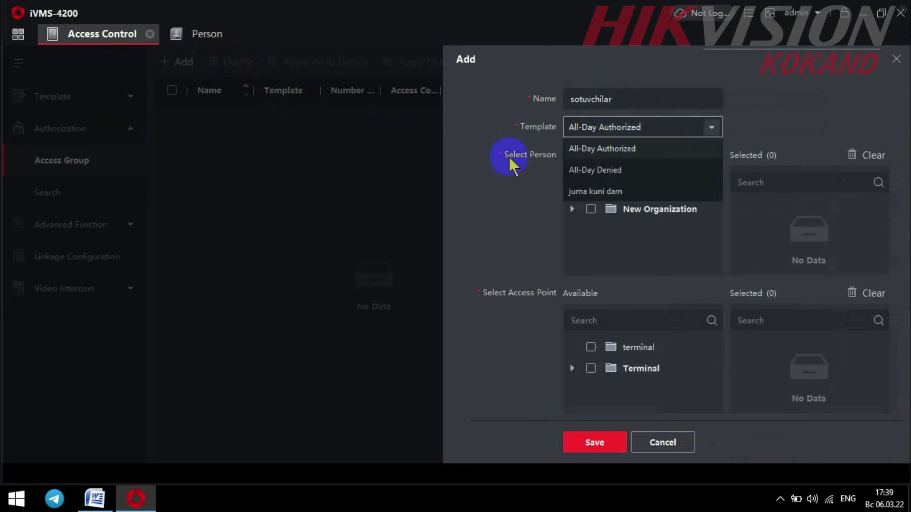
{"action": "left_click", "coordinate": [621, 191]}
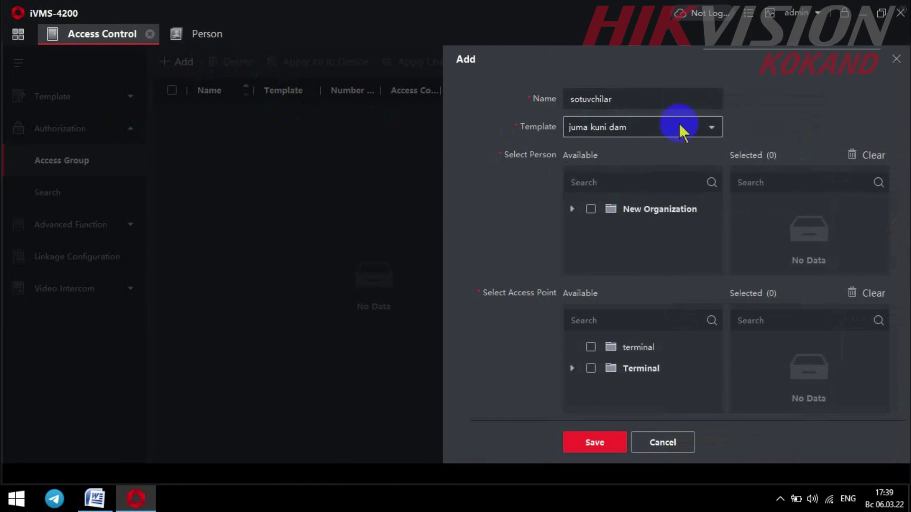
Step: Add the person in New Organization and the Door1_Terminal access point to the group, and save it
{"action": "left_click", "coordinate": [571, 209]}
{"action": "left_click", "coordinate": [604, 231]}
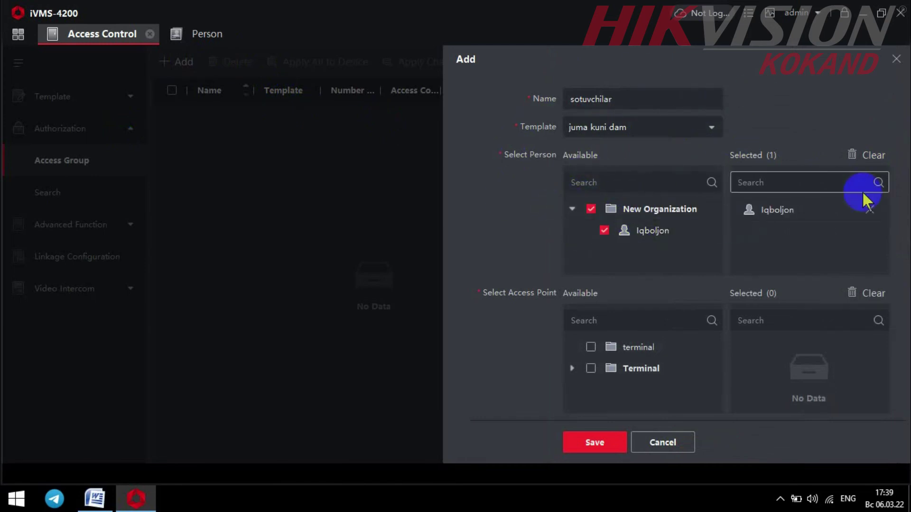
{"action": "left_click", "coordinate": [573, 368]}
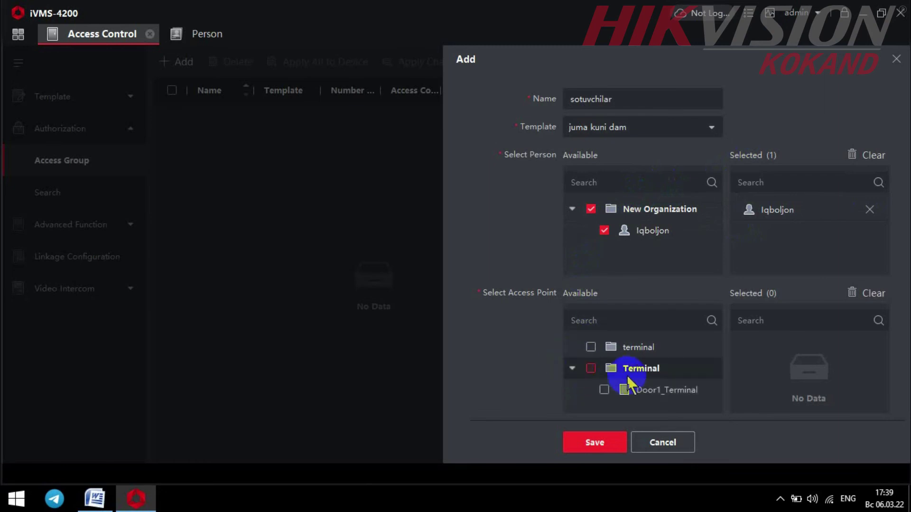
{"action": "left_click", "coordinate": [604, 390]}
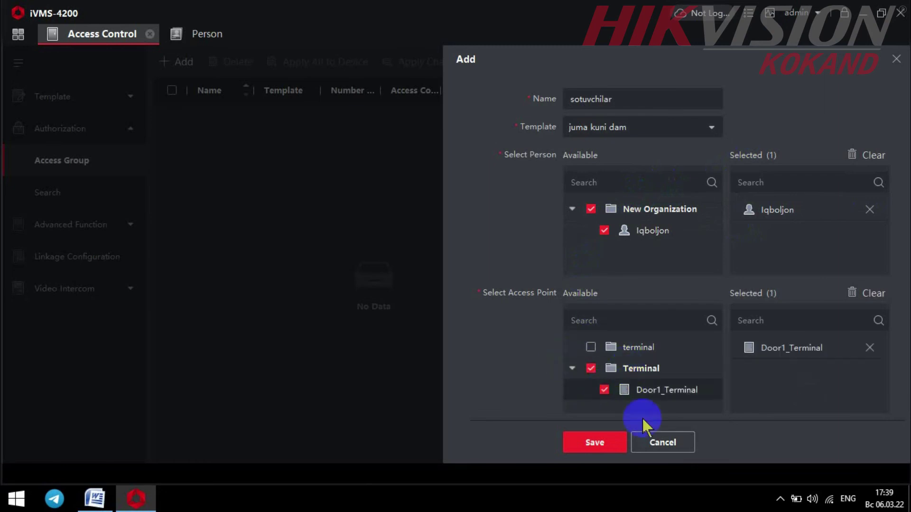
{"action": "left_click", "coordinate": [588, 440]}
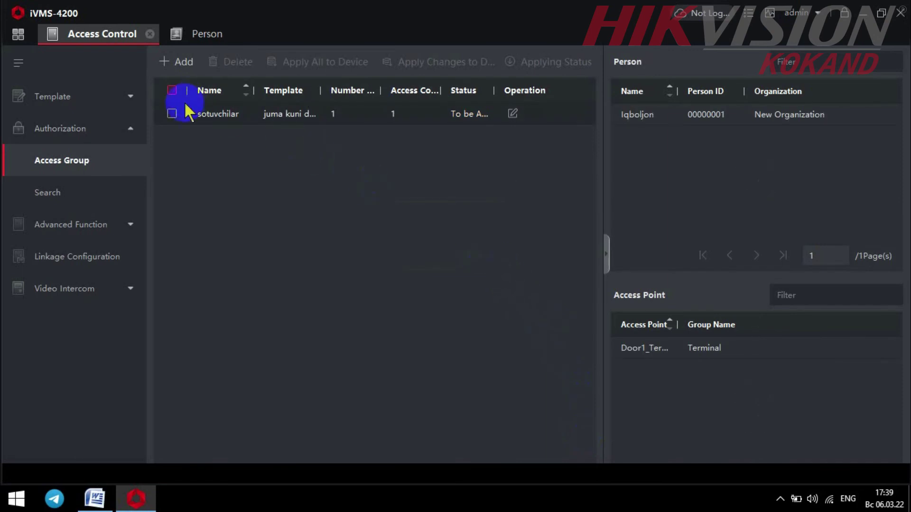
Step: Select the sotuvchilar access group, apply all its settings to the device and close the applying status
{"action": "left_click", "coordinate": [171, 114]}
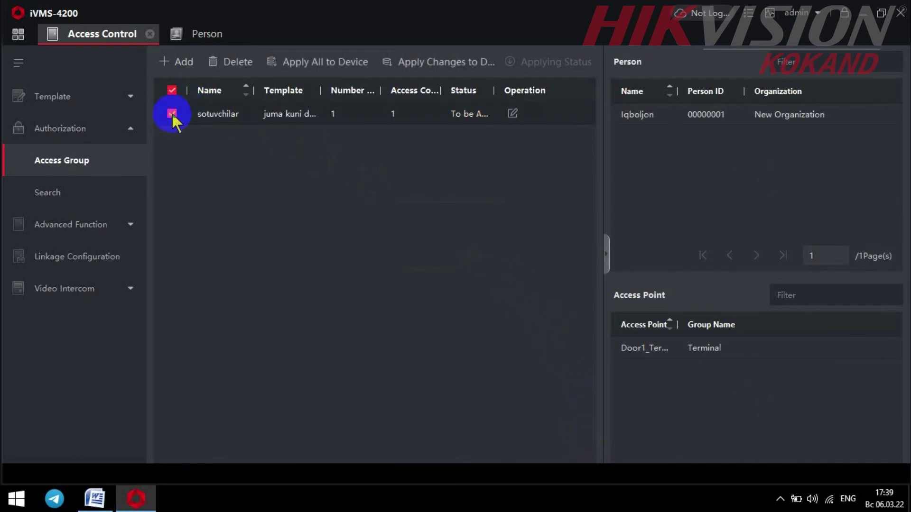
{"action": "left_click", "coordinate": [316, 62]}
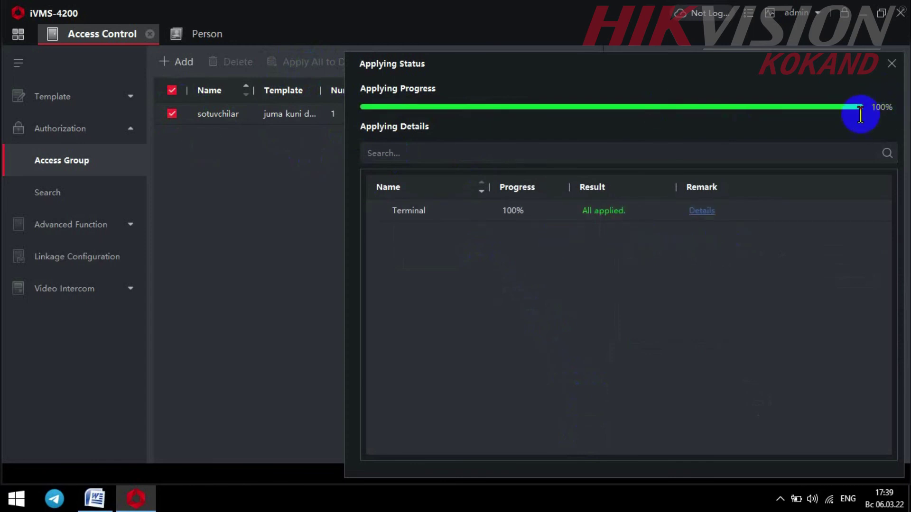
{"action": "left_click", "coordinate": [892, 63]}
Step: Open access control monitoring, examine the latest door events including direction and description, and return to the wizard overview
{"action": "left_click", "coordinate": [14, 34]}
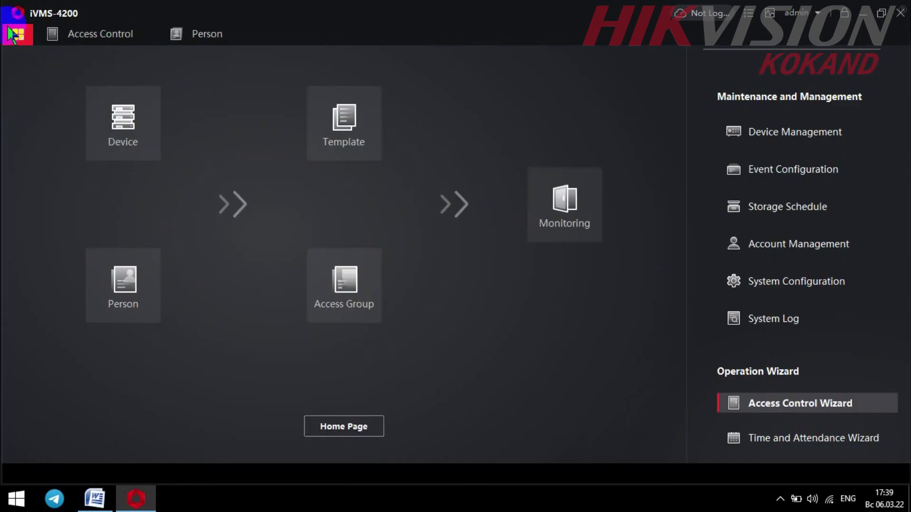
{"action": "left_click", "coordinate": [536, 191]}
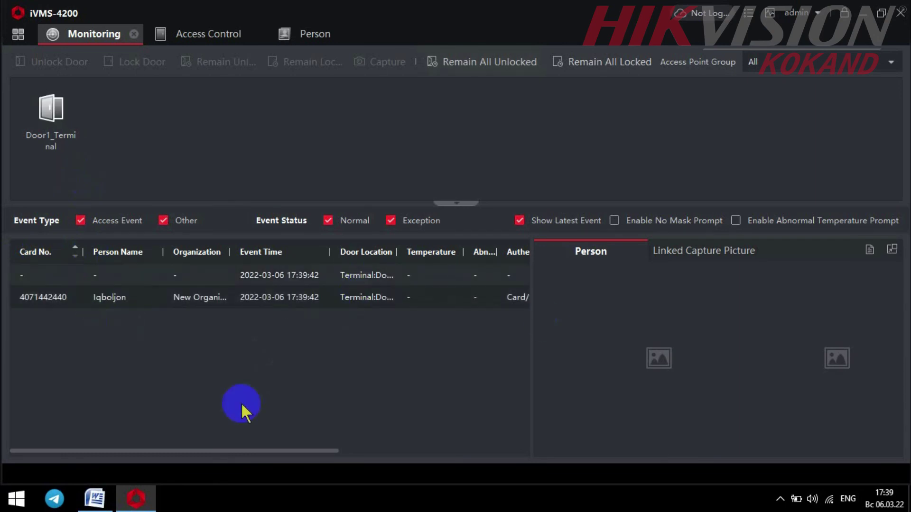
{"action": "left_click_drag", "start_coordinate": [237, 459], "coordinate": [375, 459]}
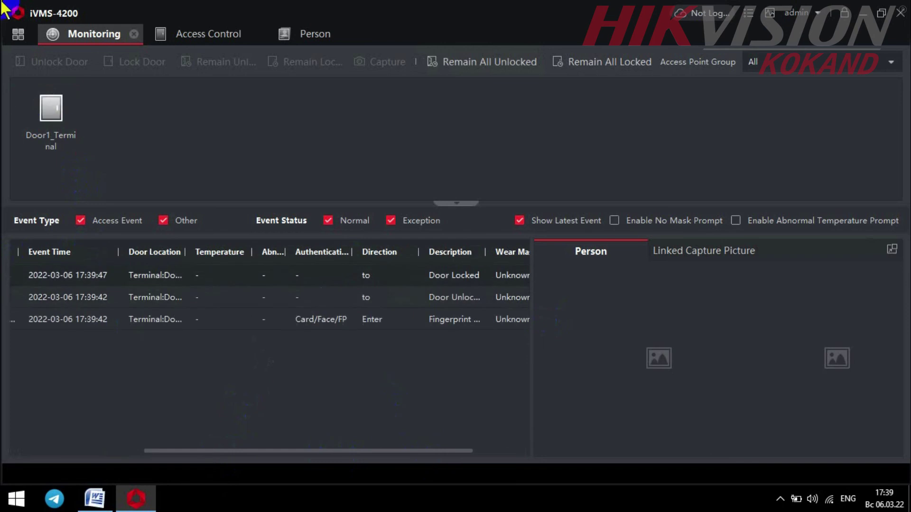
{"action": "left_click", "coordinate": [18, 37]}
Step: Switch to the Word outline and select item 5 on configuring the schedule
{"action": "left_click", "coordinate": [95, 498]}
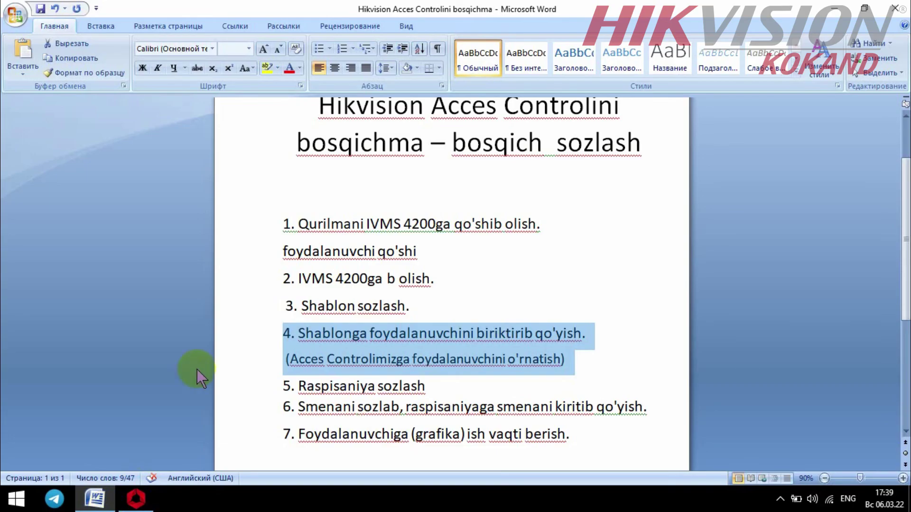
{"action": "scroll", "coordinate": [249, 332], "scroll_direction": "down", "scroll_amount": 3}
{"action": "left_click", "coordinate": [240, 321]}
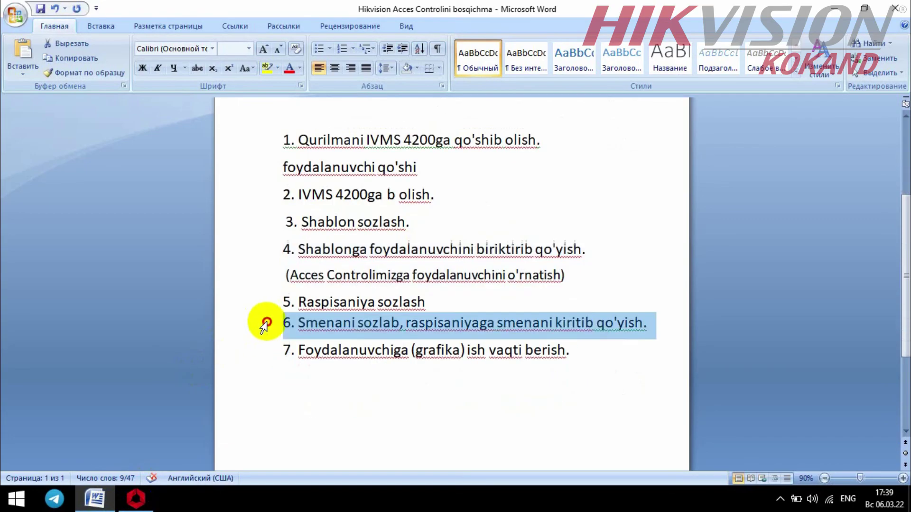
{"action": "left_click", "coordinate": [246, 369]}
{"action": "left_click_drag", "start_coordinate": [283, 302], "coordinate": [445, 301]}
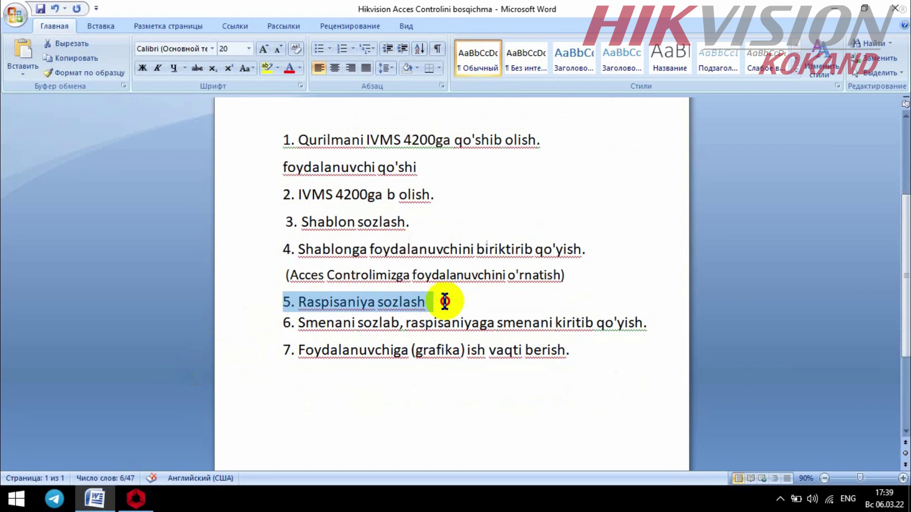
Step: Switch back to iVMS-4200 and open the timetable settings through the Time and Attendance Wizard
{"action": "left_click", "coordinate": [136, 498]}
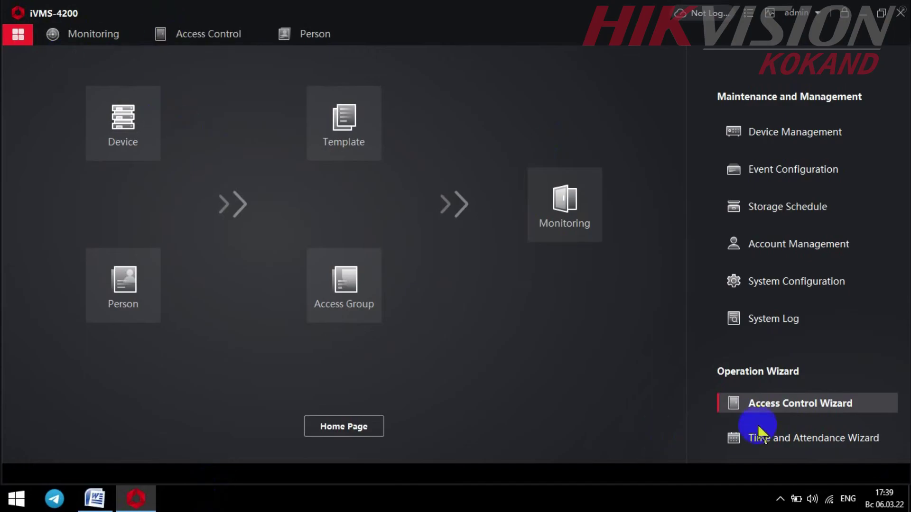
{"action": "left_click", "coordinate": [785, 436]}
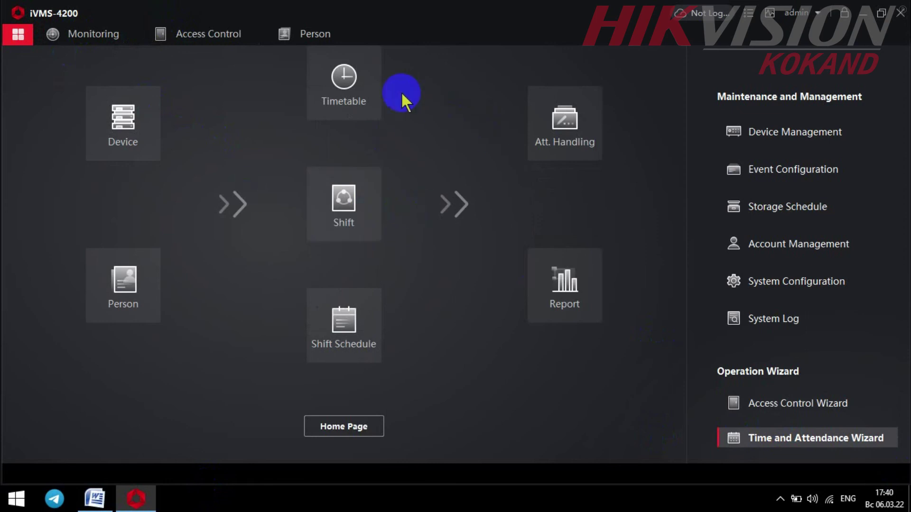
{"action": "left_click", "coordinate": [379, 90]}
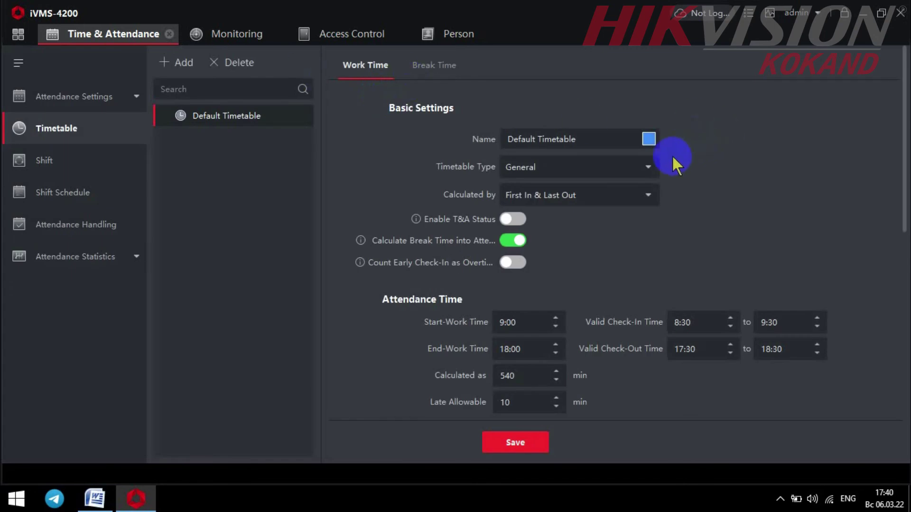
Step: Try the Flexible timetable type on the default timetable and return it to General
{"action": "left_click", "coordinate": [649, 165]}
{"action": "left_click", "coordinate": [560, 209]}
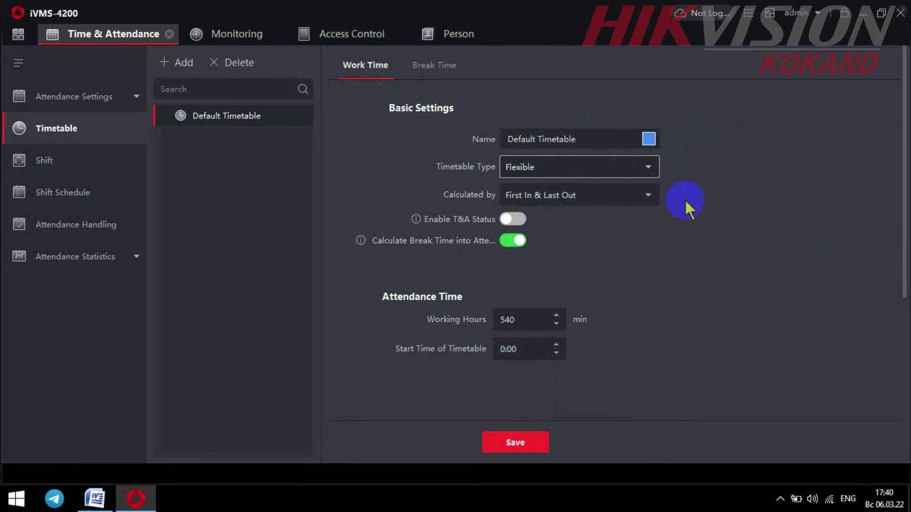
{"action": "left_click", "coordinate": [650, 166]}
{"action": "left_click", "coordinate": [576, 188]}
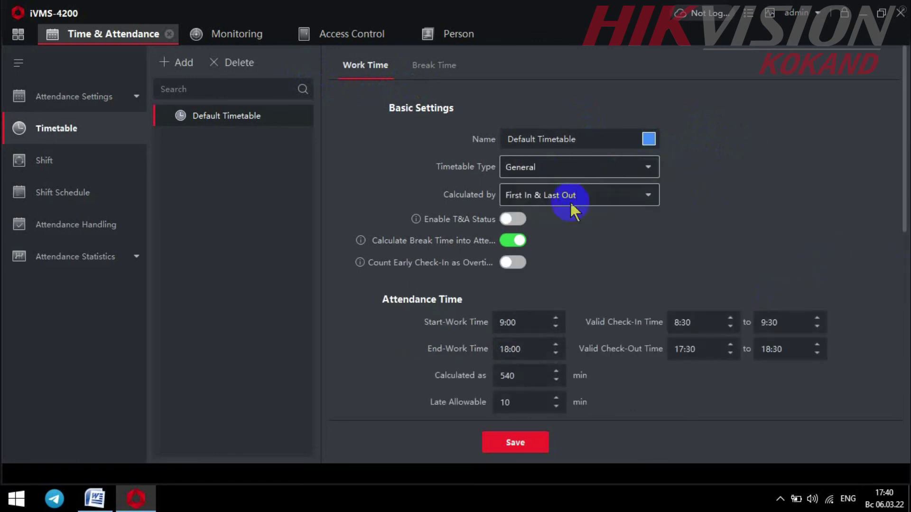
Step: Examine the General timetable's start-work time, valid check-in range and remaining attendance time settings
{"action": "left_click_drag", "start_coordinate": [533, 322], "coordinate": [499, 323]}
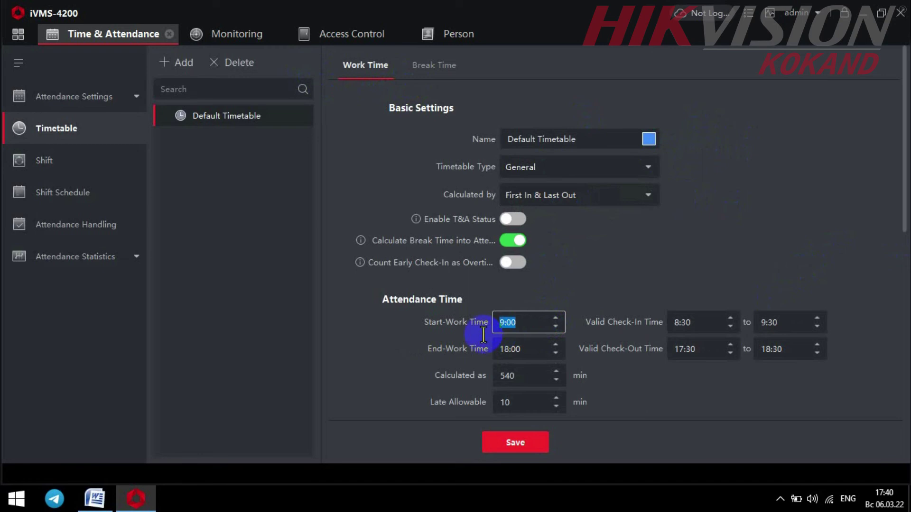
{"action": "left_click_drag", "start_coordinate": [702, 325], "coordinate": [660, 345]}
{"action": "left_click_drag", "start_coordinate": [798, 317], "coordinate": [711, 331]}
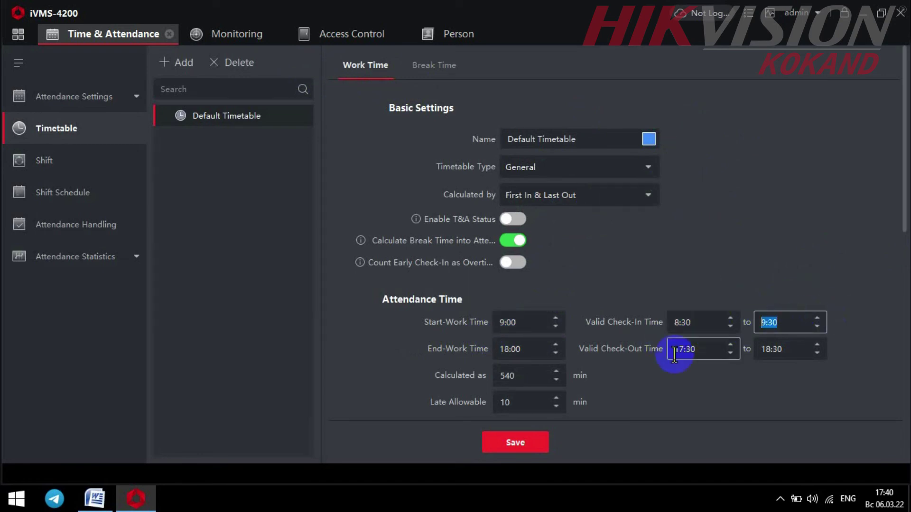
{"action": "left_click", "coordinate": [599, 383]}
{"action": "scroll", "coordinate": [599, 383], "scroll_direction": "down", "scroll_amount": 5}
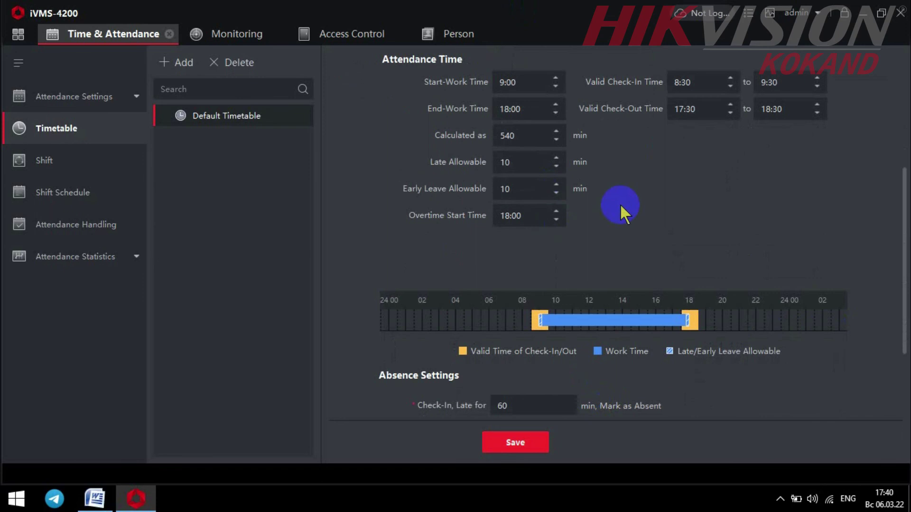
{"action": "scroll", "coordinate": [620, 203], "scroll_direction": "up", "scroll_amount": 3}
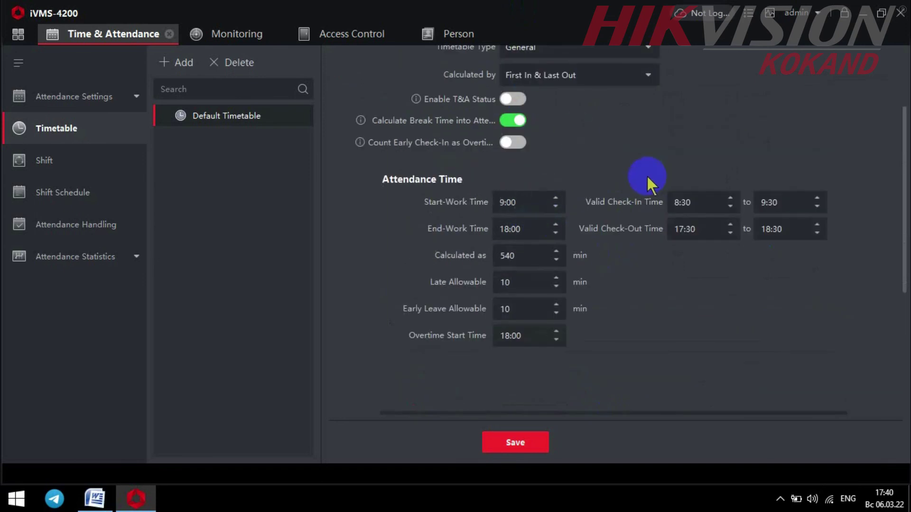
{"action": "scroll", "coordinate": [636, 142], "scroll_direction": "up", "scroll_amount": 1}
Step: Set the default timetable's type to Flexible with working hours of 600 min, and save it
{"action": "left_click", "coordinate": [624, 90]}
{"action": "left_click", "coordinate": [597, 126]}
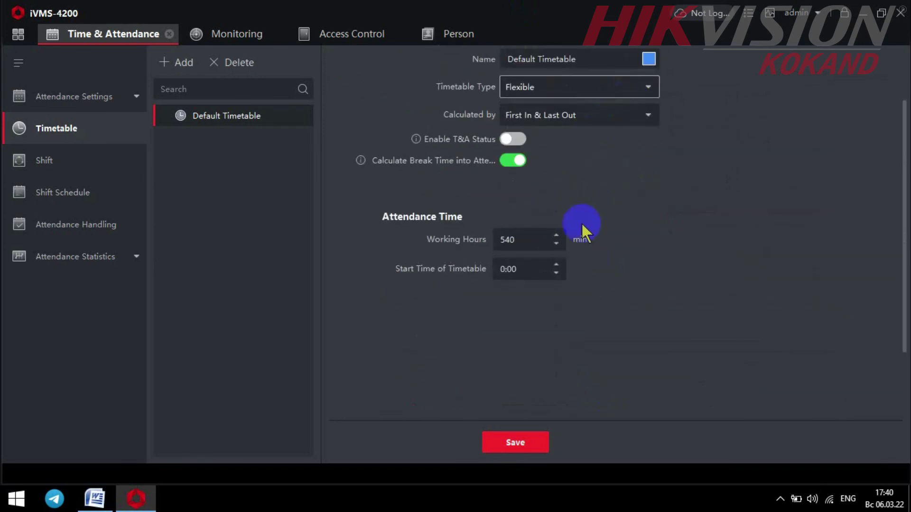
{"action": "left_click_drag", "start_coordinate": [540, 239], "coordinate": [413, 270]}
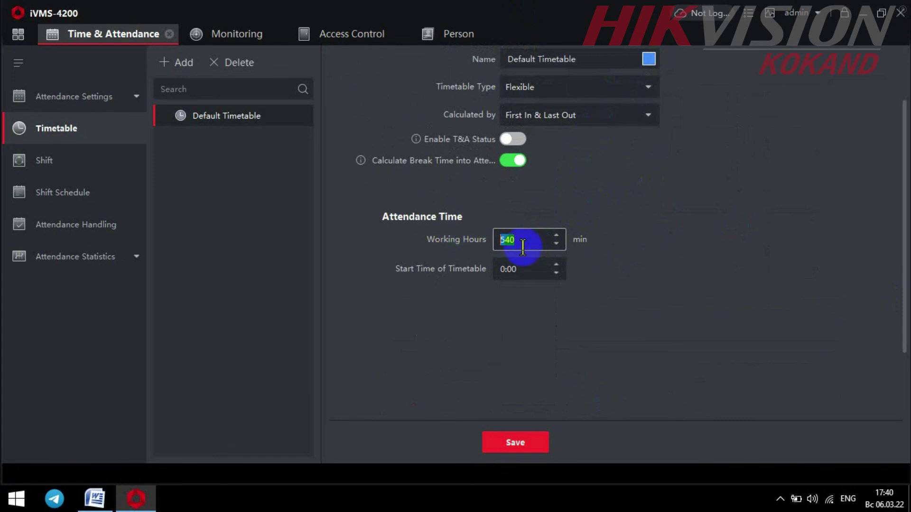
{"action": "type", "text": "1"}
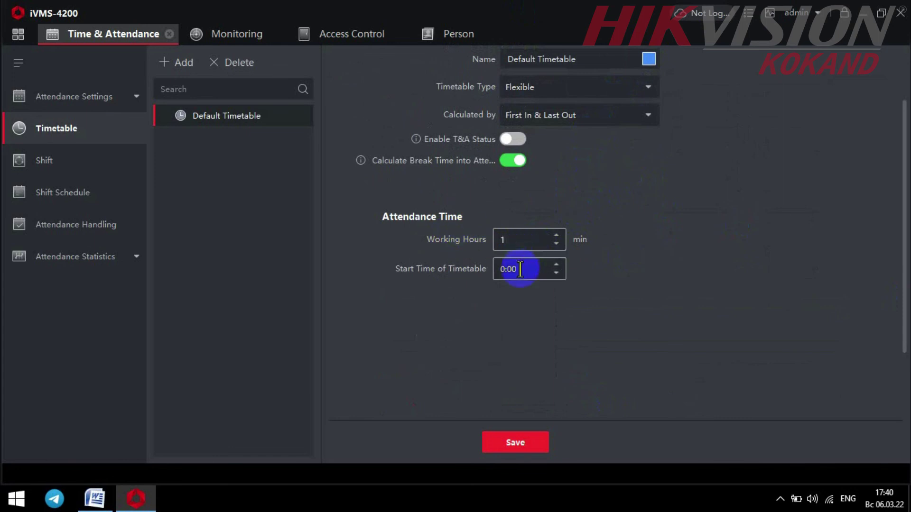
{"action": "key", "text": "BackSpace"}
{"action": "type", "text": "600"}
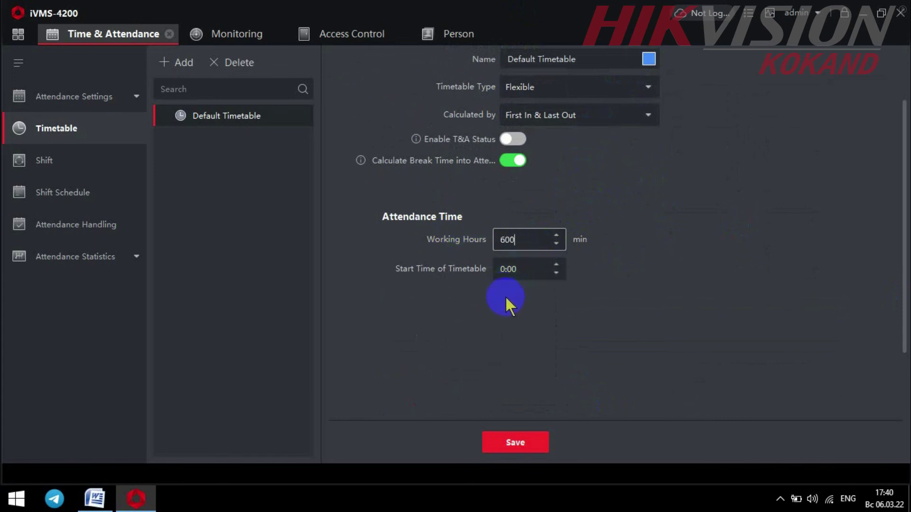
{"action": "scroll", "coordinate": [517, 302], "scroll_direction": "up", "scroll_amount": 1}
{"action": "scroll", "coordinate": [627, 248], "scroll_direction": "up", "scroll_amount": 1}
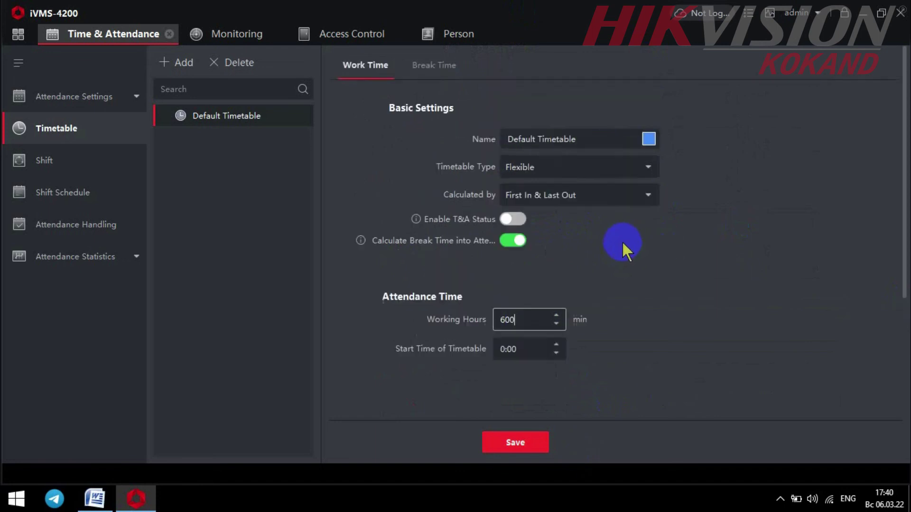
{"action": "scroll", "coordinate": [622, 244], "scroll_direction": "down", "scroll_amount": 3}
{"action": "left_click", "coordinate": [522, 444]}
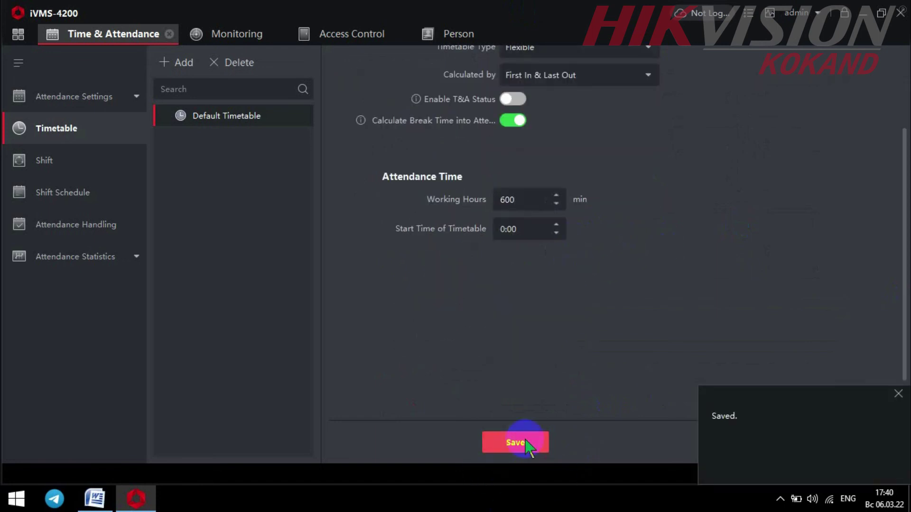
Step: Set the timetable's start time to 6:00, rename it 10 soatlik ish vaqti and save it
{"action": "scroll", "coordinate": [408, 228], "scroll_direction": "up", "scroll_amount": 2}
{"action": "left_click_drag", "start_coordinate": [506, 309], "coordinate": [494, 308]}
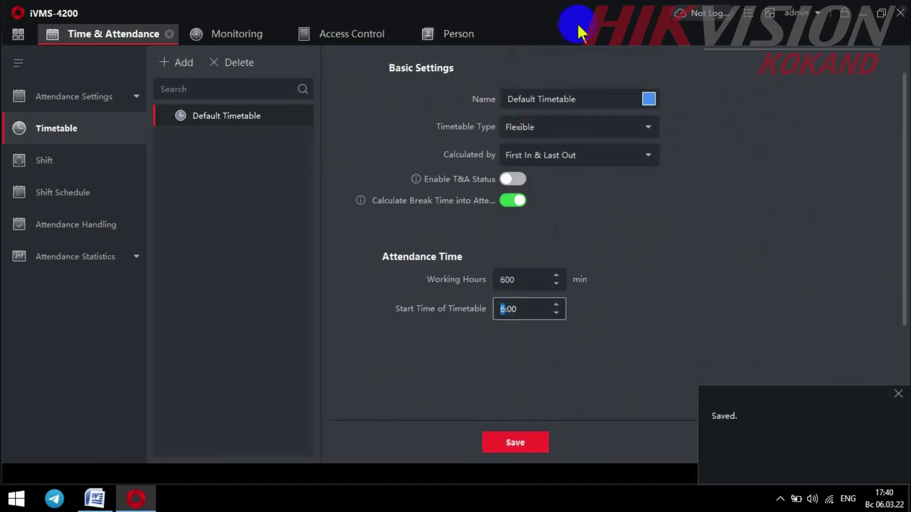
{"action": "type", "text": "6"}
{"action": "left_click_drag", "start_coordinate": [597, 97], "coordinate": [322, 86]}
{"action": "type", "text": "10 soatlik ish vaqti"}
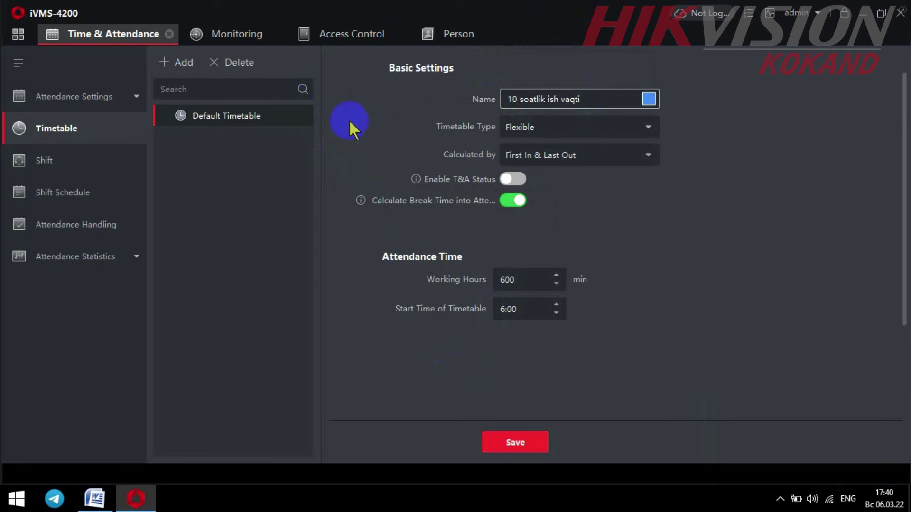
{"action": "left_click", "coordinate": [513, 452]}
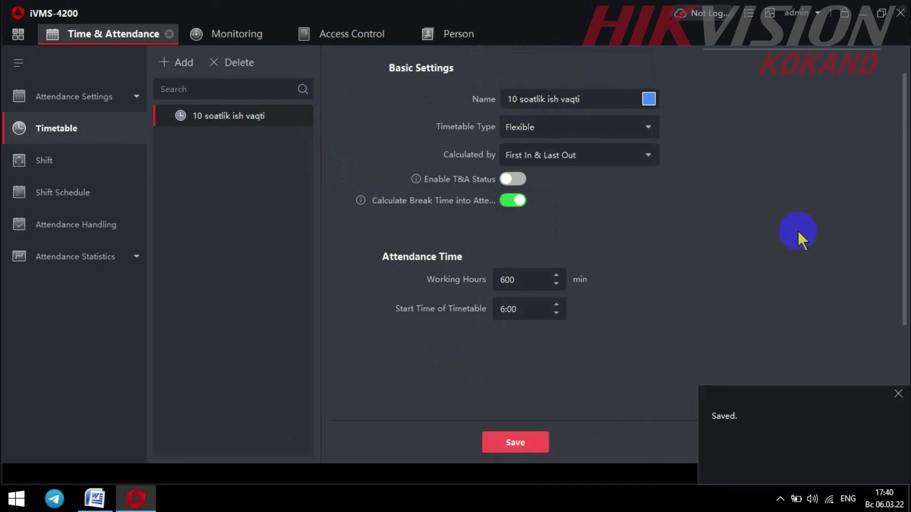
{"action": "scroll", "coordinate": [515, 268], "scroll_direction": "up", "scroll_amount": 2}
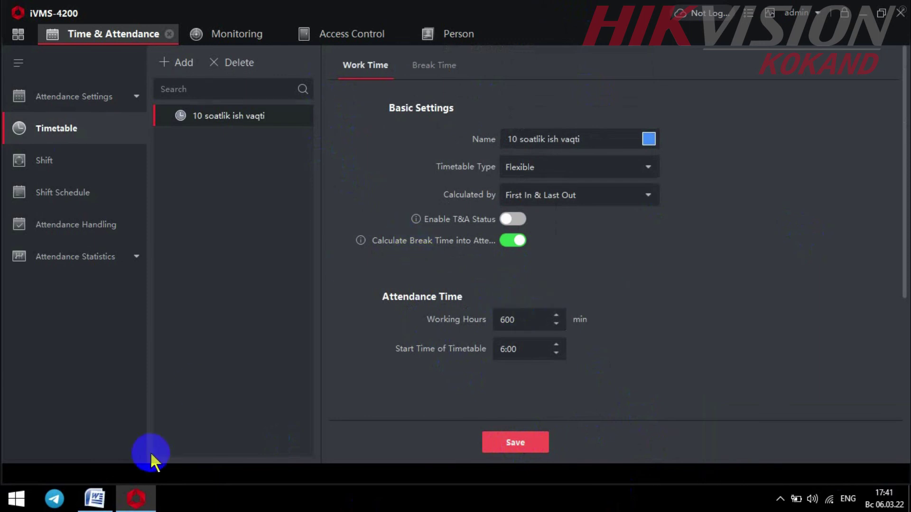
Step: Switch to the Word outline, review items 5 and 6 on timetable and shift setup, and return to iVMS-4200
{"action": "left_click", "coordinate": [96, 499]}
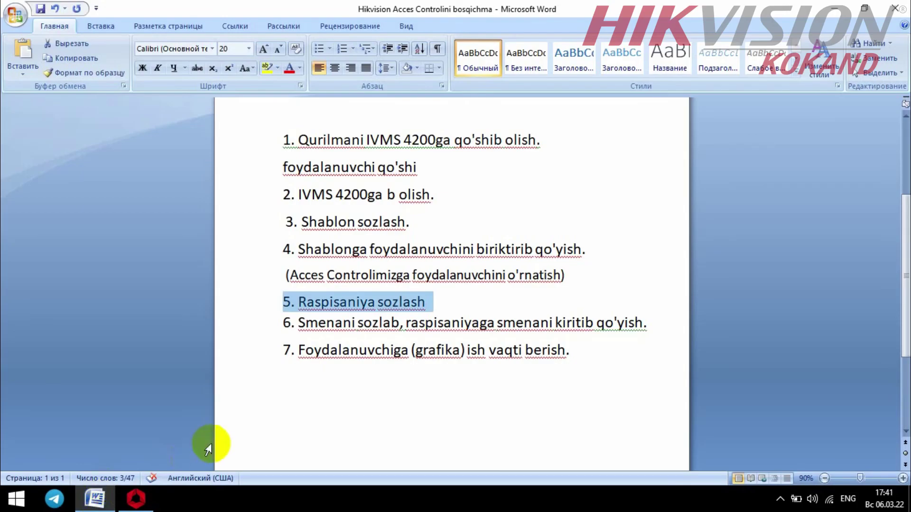
{"action": "left_click", "coordinate": [252, 423]}
{"action": "left_click_drag", "start_coordinate": [280, 301], "coordinate": [427, 300]}
{"action": "left_click", "coordinate": [371, 380]}
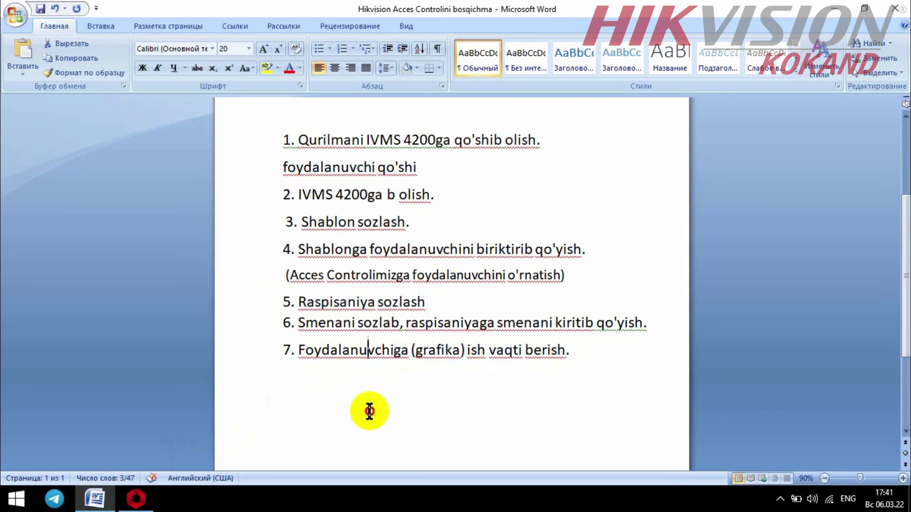
{"action": "left_click", "coordinate": [97, 499]}
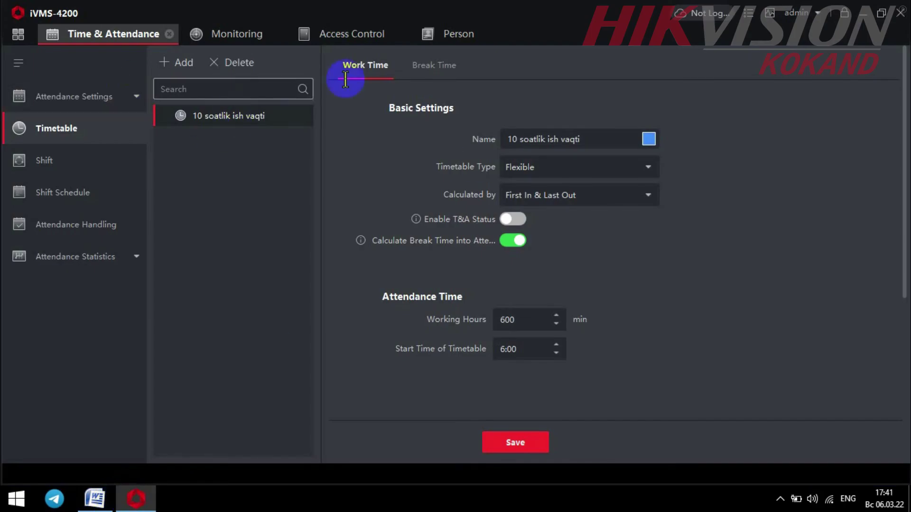
{"action": "left_click", "coordinate": [94, 501]}
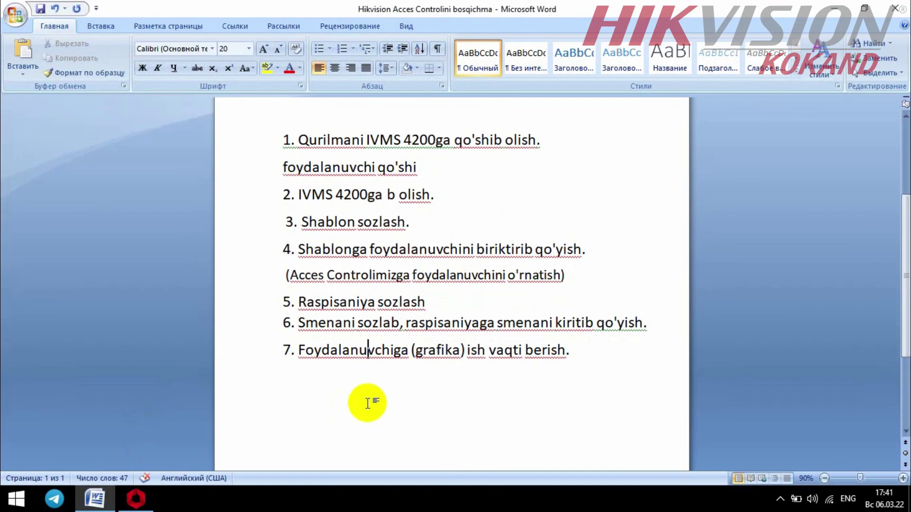
{"action": "left_click_drag", "start_coordinate": [281, 321], "coordinate": [503, 329]}
{"action": "left_click", "coordinate": [135, 498]}
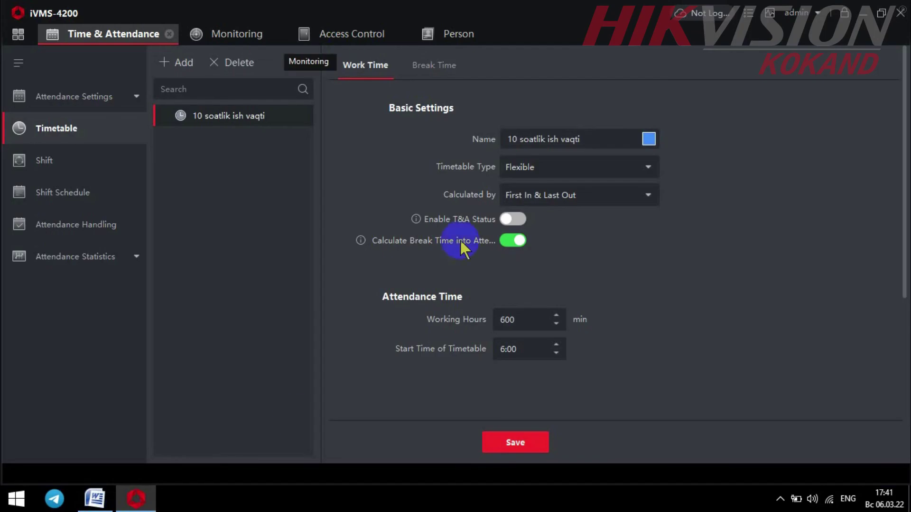
Step: Set the start time of the 10 soatlik ish vaqti timetable to 0:00
{"action": "left_click", "coordinate": [91, 153]}
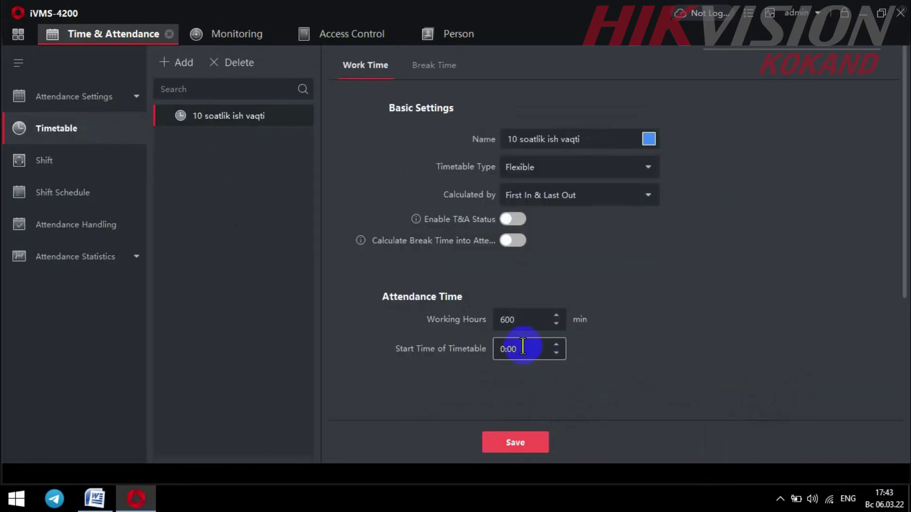
{"action": "left_click_drag", "start_coordinate": [521, 347], "coordinate": [486, 346]}
Step: Try adding the 10 soatlik ish vaqti timetable to Saturday and Sunday of the Default Shift, and go back to the timetable settings
{"action": "left_click", "coordinate": [114, 164]}
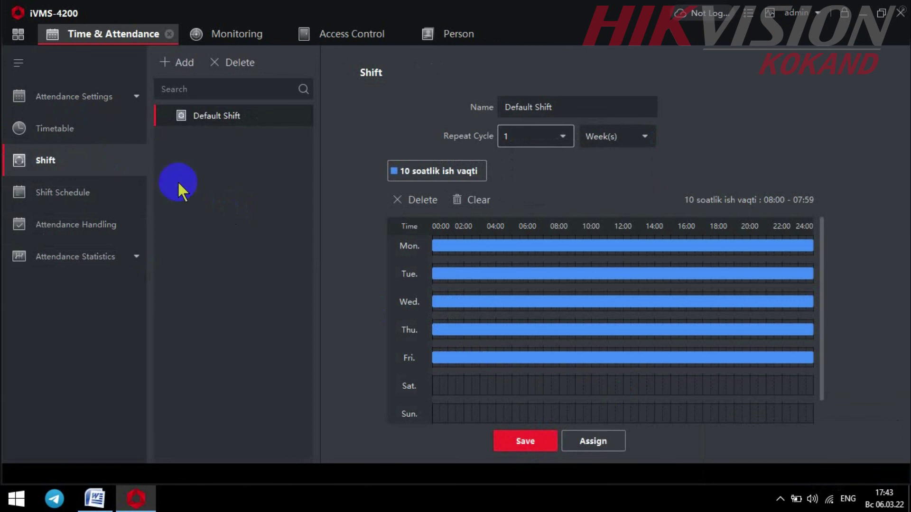
{"action": "left_click", "coordinate": [494, 250]}
{"action": "left_click", "coordinate": [489, 272]}
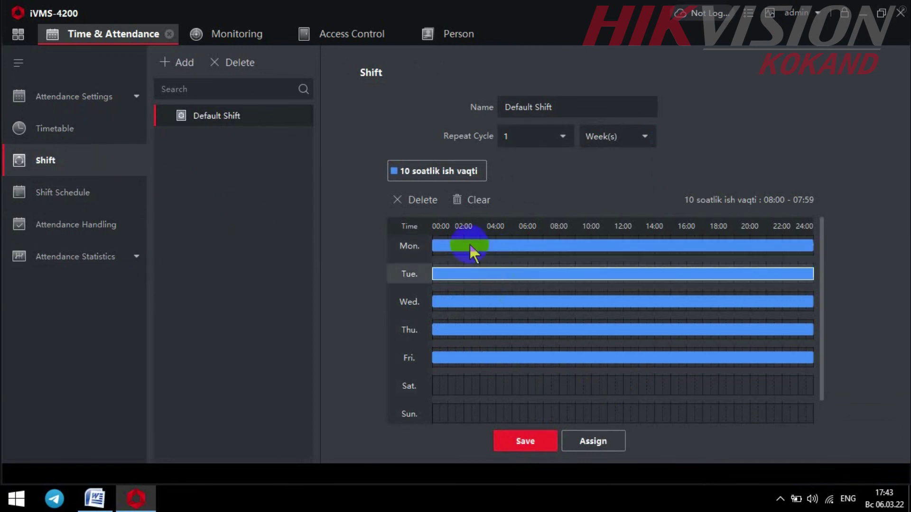
{"action": "left_click", "coordinate": [425, 174]}
{"action": "left_click", "coordinate": [498, 379]}
{"action": "scroll", "coordinate": [494, 409], "scroll_direction": "down", "scroll_amount": 1}
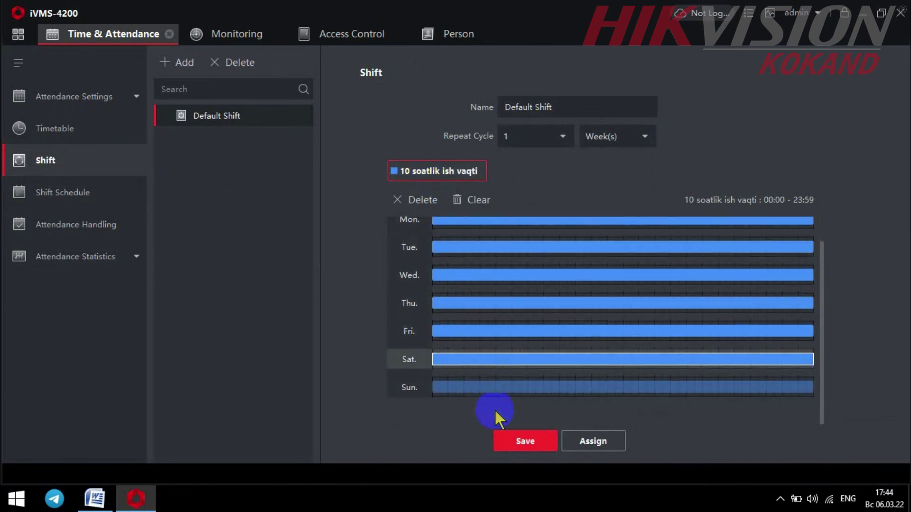
{"action": "left_click", "coordinate": [495, 386]}
{"action": "scroll", "coordinate": [497, 375], "scroll_direction": "up", "scroll_amount": 1}
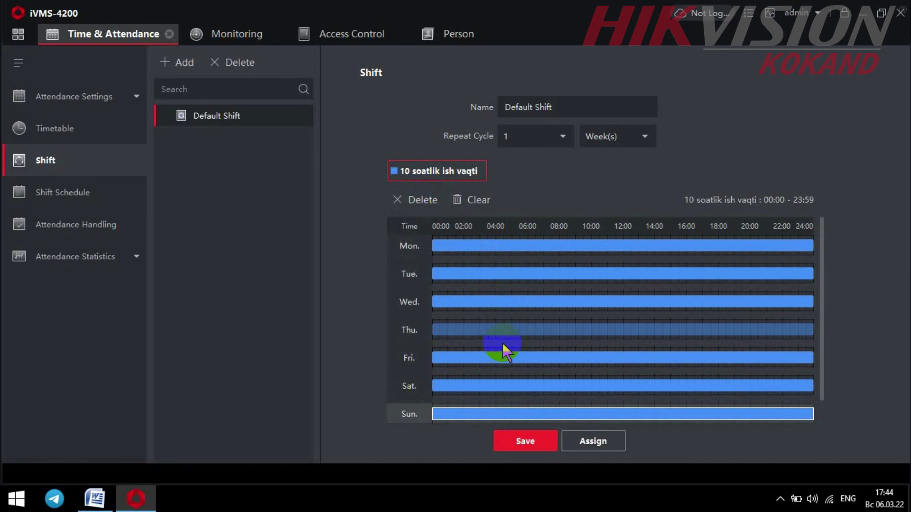
{"action": "left_click", "coordinate": [483, 344]}
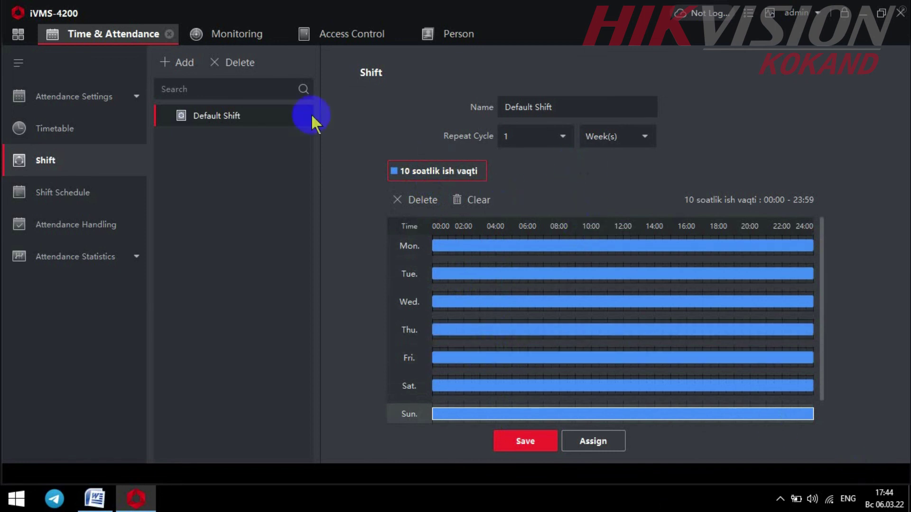
{"action": "left_click", "coordinate": [60, 100]}
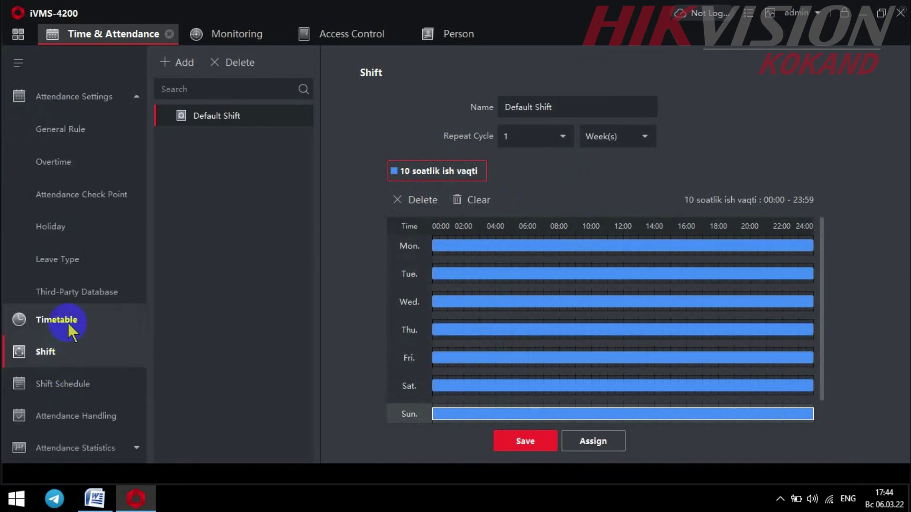
{"action": "left_click", "coordinate": [68, 322]}
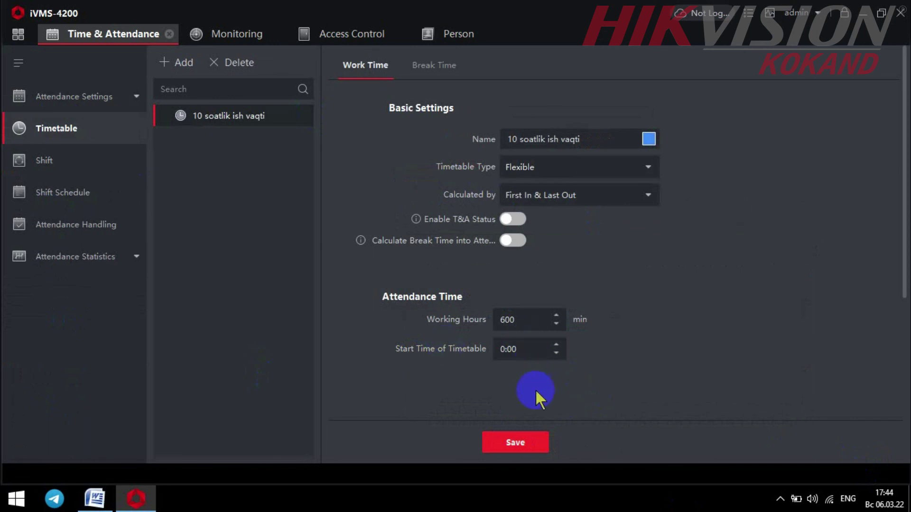
Step: Apply the 10 soatlik ish vaqti timetable to Saturday and Sunday in the Default Shift and save the shift
{"action": "left_click", "coordinate": [101, 162]}
{"action": "scroll", "coordinate": [425, 260], "scroll_direction": "down", "scroll_amount": 1}
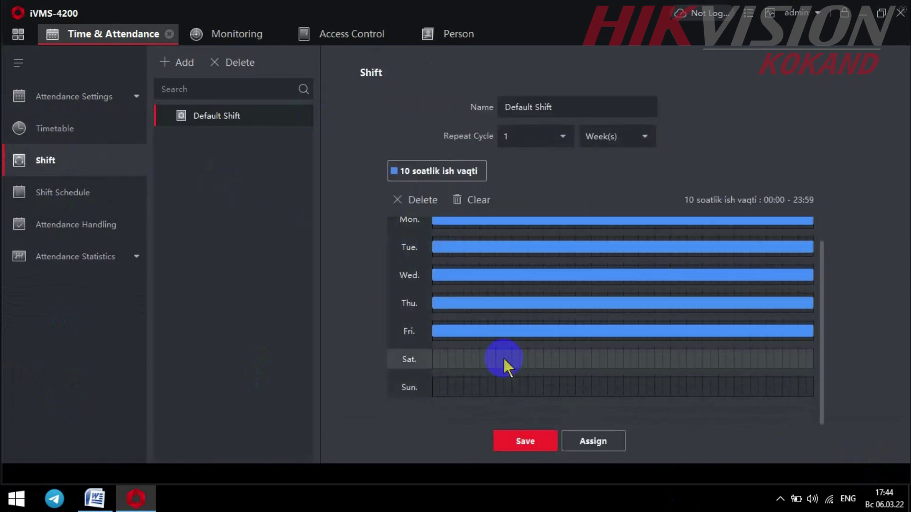
{"action": "left_click", "coordinate": [446, 246]}
{"action": "left_click", "coordinate": [442, 173]}
{"action": "left_click", "coordinate": [489, 360]}
{"action": "left_click", "coordinate": [492, 387]}
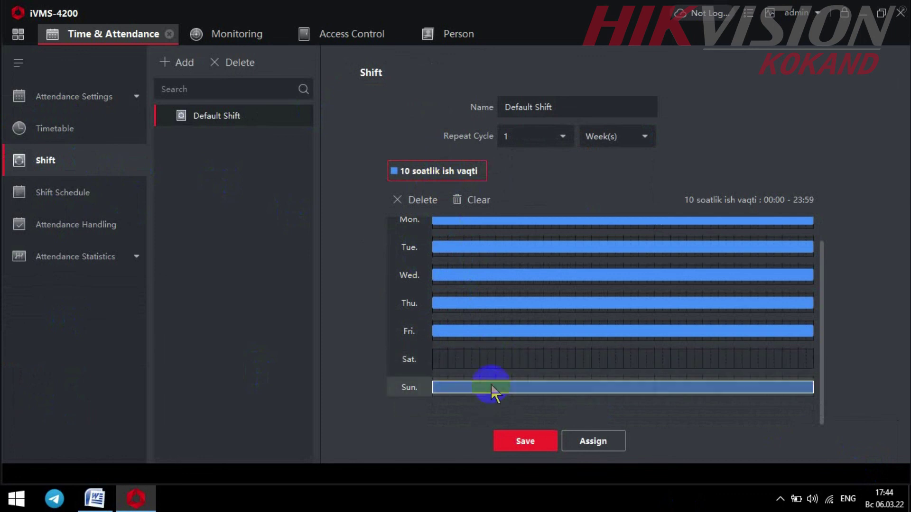
{"action": "left_click", "coordinate": [487, 360]}
{"action": "left_click", "coordinate": [525, 441]}
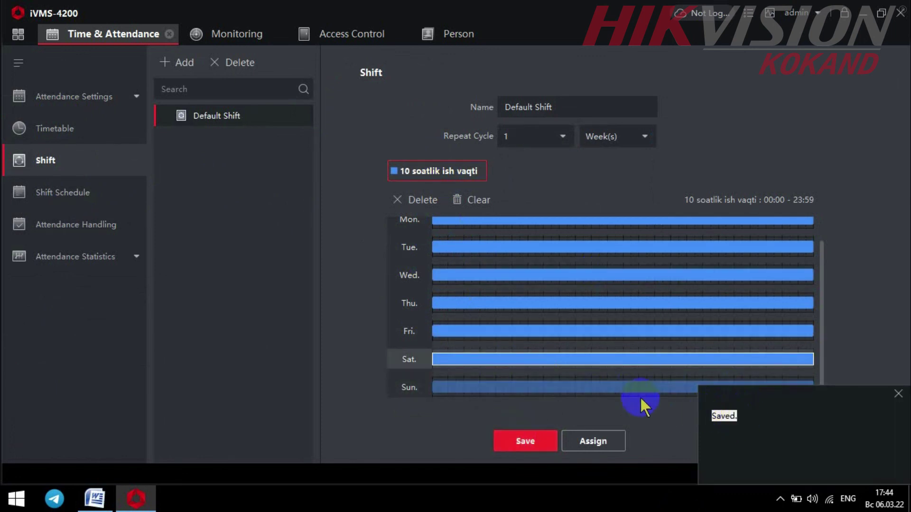
Step: Switch to the Word outline, review item 7 on giving the user working hours, and return to iVMS-4200
{"action": "left_click", "coordinate": [90, 503]}
{"action": "left_click", "coordinate": [278, 381]}
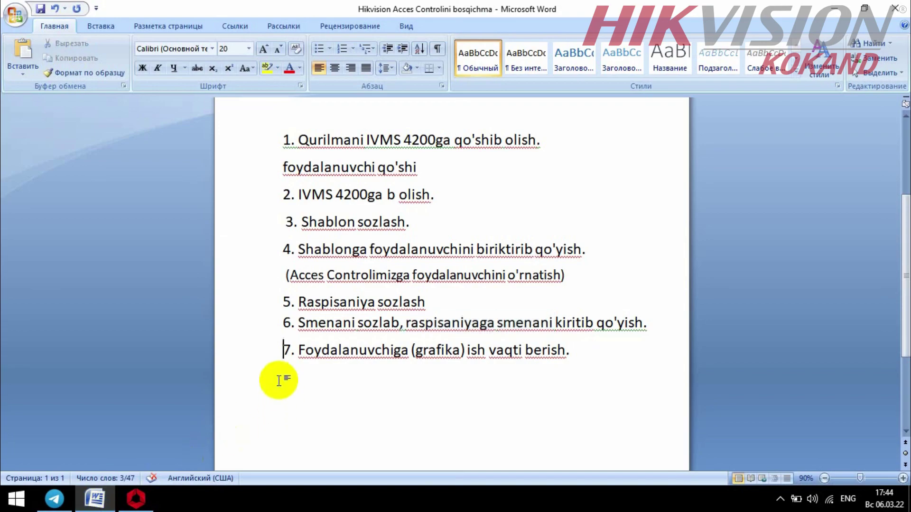
{"action": "left_click_drag", "start_coordinate": [276, 349], "coordinate": [604, 372]}
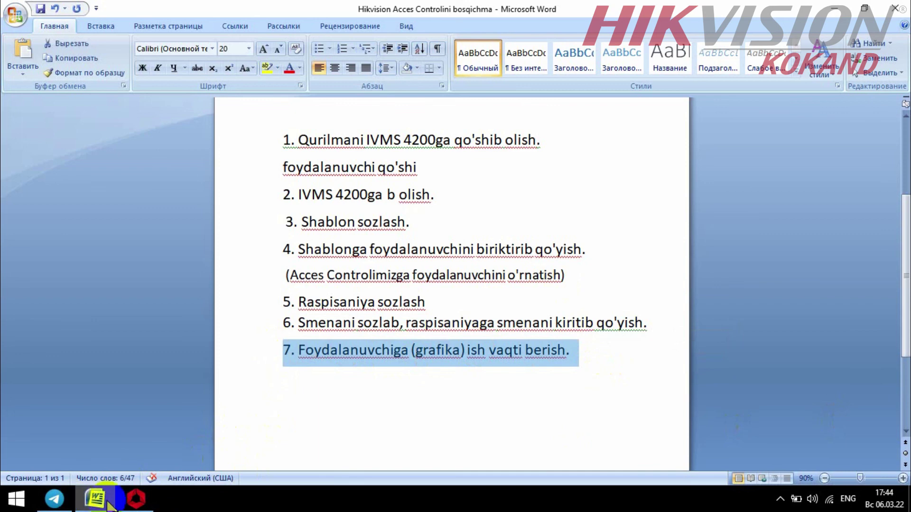
{"action": "left_click", "coordinate": [136, 498]}
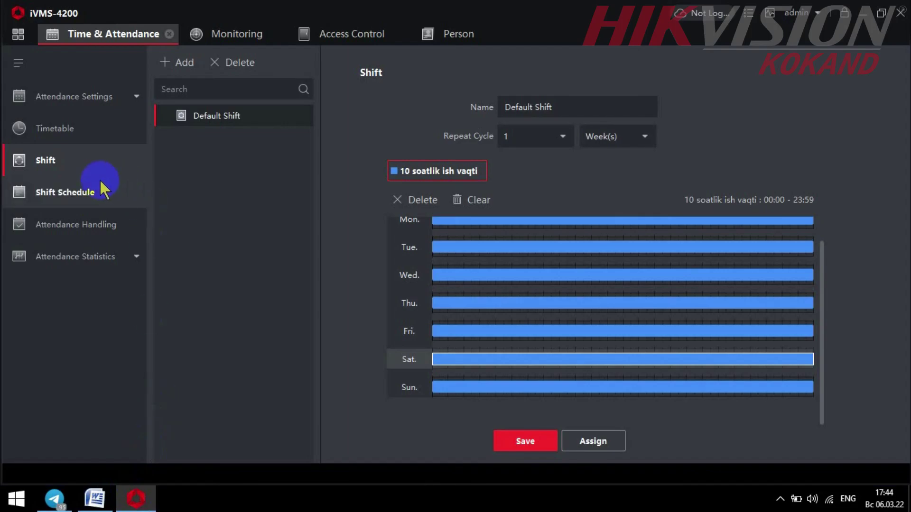
Step: Examine the person's shift schedule calendar and person schedule form, paying attention to the weekend days
{"action": "left_click", "coordinate": [80, 195]}
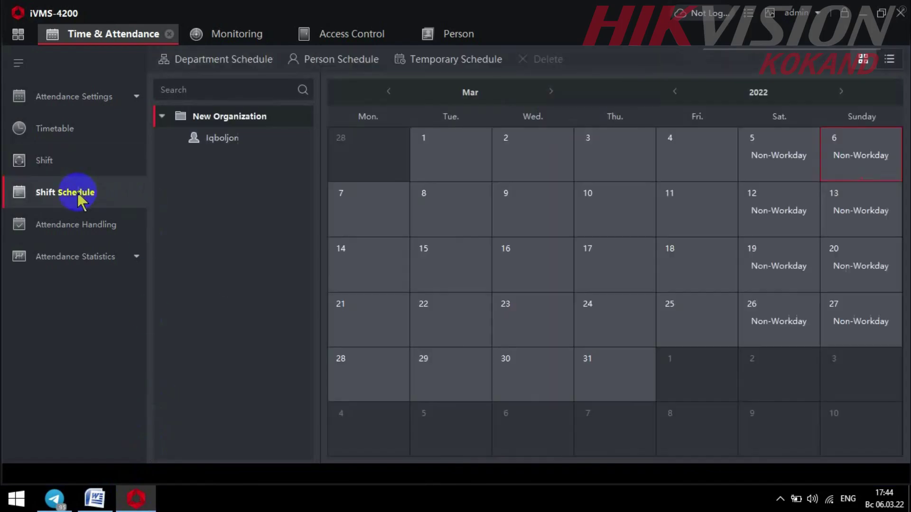
{"action": "left_click", "coordinate": [207, 138]}
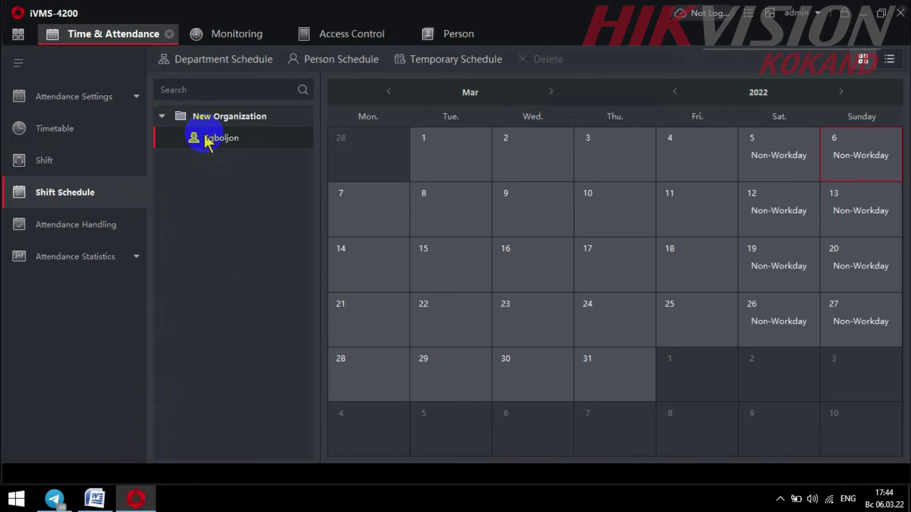
{"action": "left_click", "coordinate": [330, 60]}
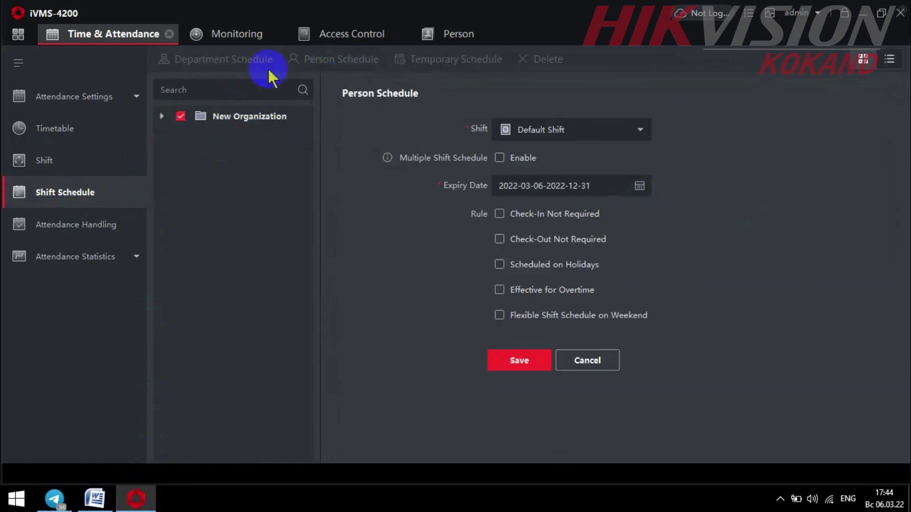
{"action": "left_click", "coordinate": [612, 361]}
{"action": "left_click_drag", "start_coordinate": [806, 178], "coordinate": [821, 336]}
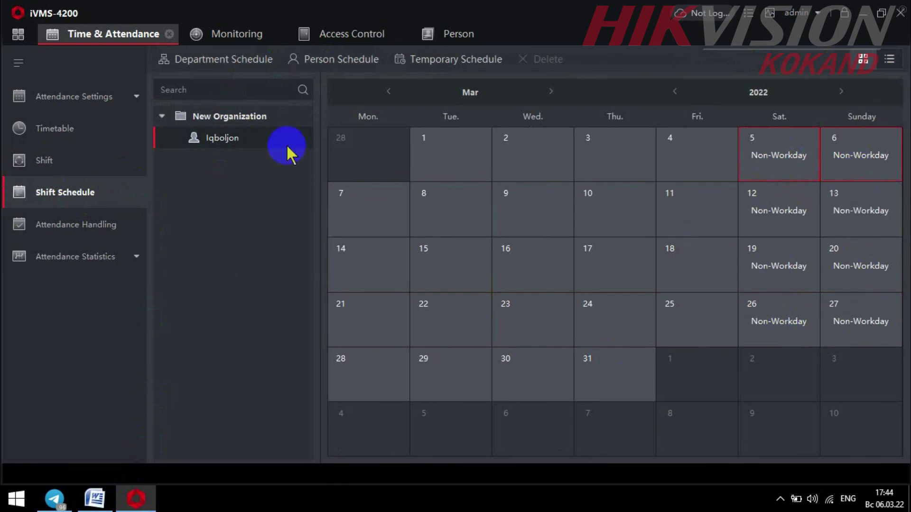
Step: Remove Saturday and Sunday from the weekend days in the general attendance rule, set Friday as the weekend, and save
{"action": "left_click", "coordinate": [121, 100]}
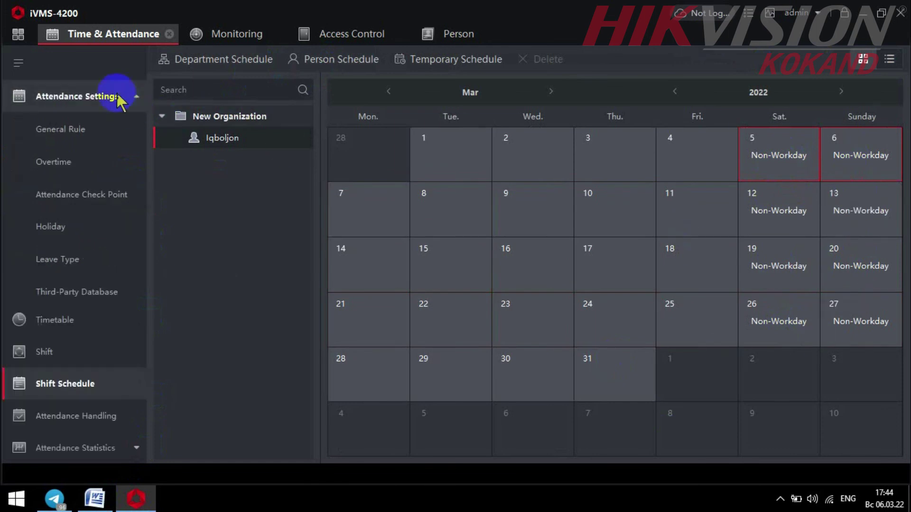
{"action": "left_click", "coordinate": [87, 121]}
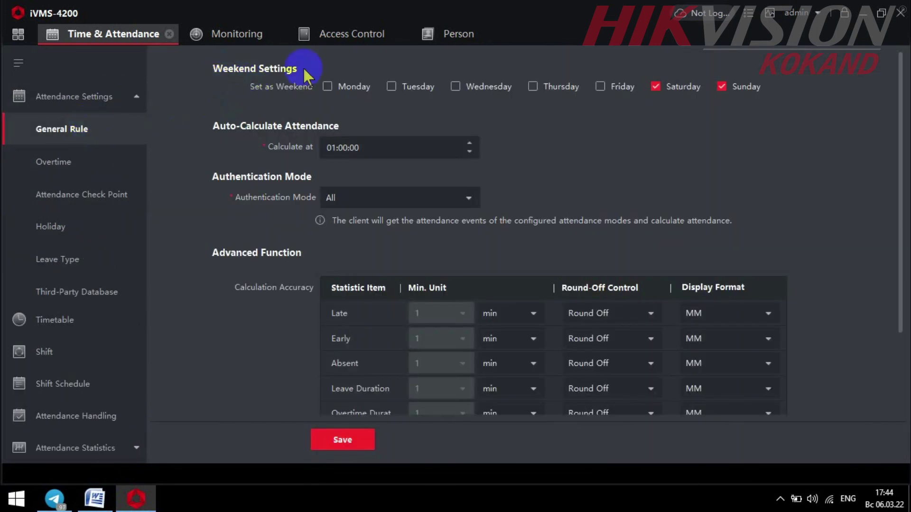
{"action": "left_click", "coordinate": [656, 86]}
{"action": "scroll", "coordinate": [427, 418], "scroll_direction": "down", "scroll_amount": 2}
{"action": "left_click", "coordinate": [332, 438]}
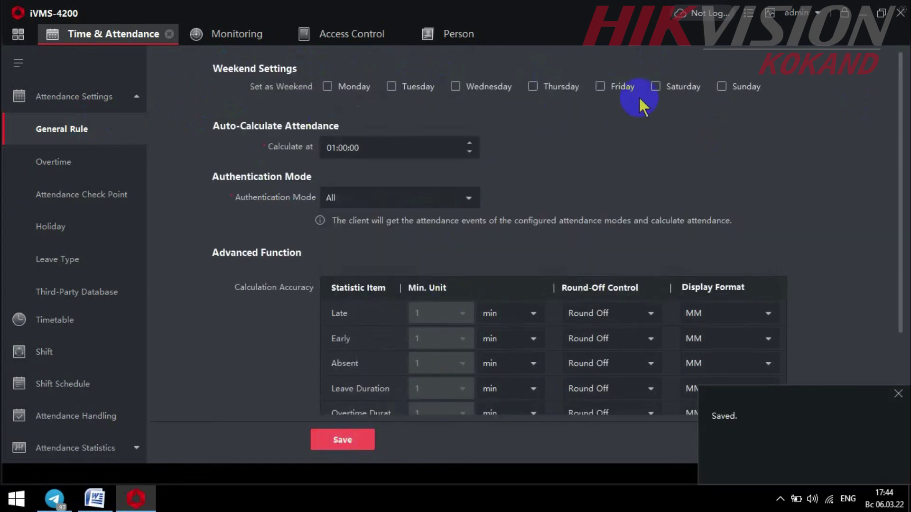
{"action": "left_click", "coordinate": [599, 87]}
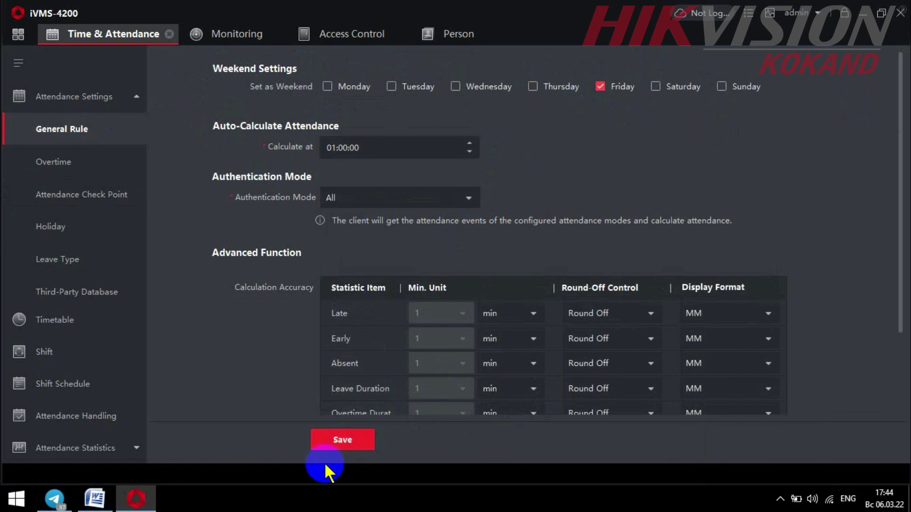
{"action": "left_click", "coordinate": [338, 443]}
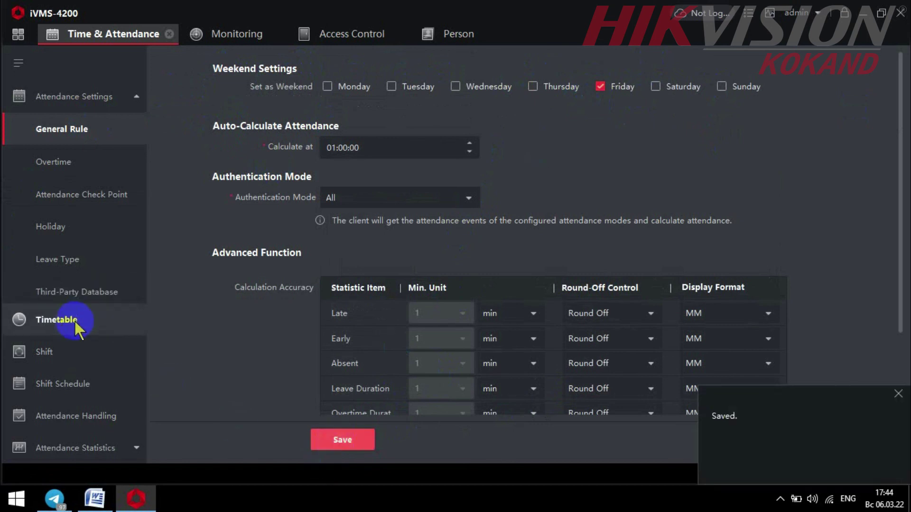
Step: Check the Fridays in the person's shift schedule calendar for March and April 2022
{"action": "left_click", "coordinate": [64, 383]}
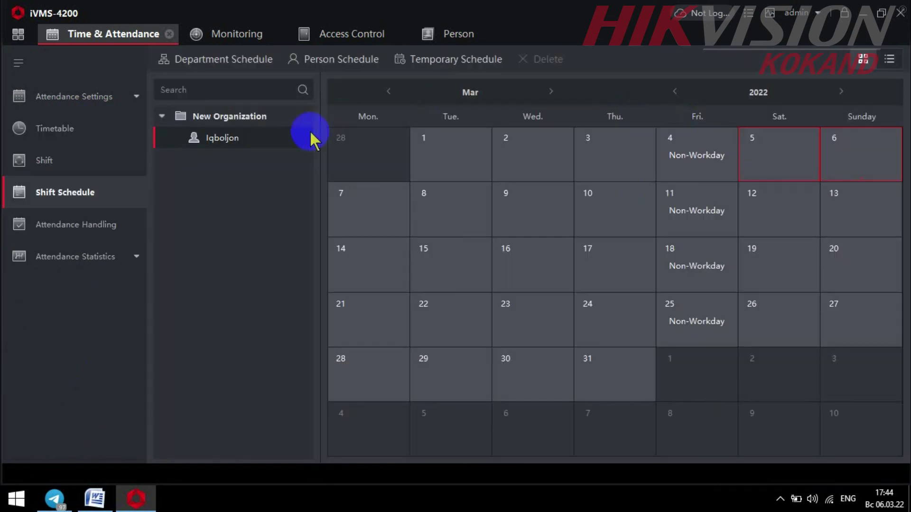
{"action": "left_click_drag", "start_coordinate": [629, 206], "coordinate": [707, 273]}
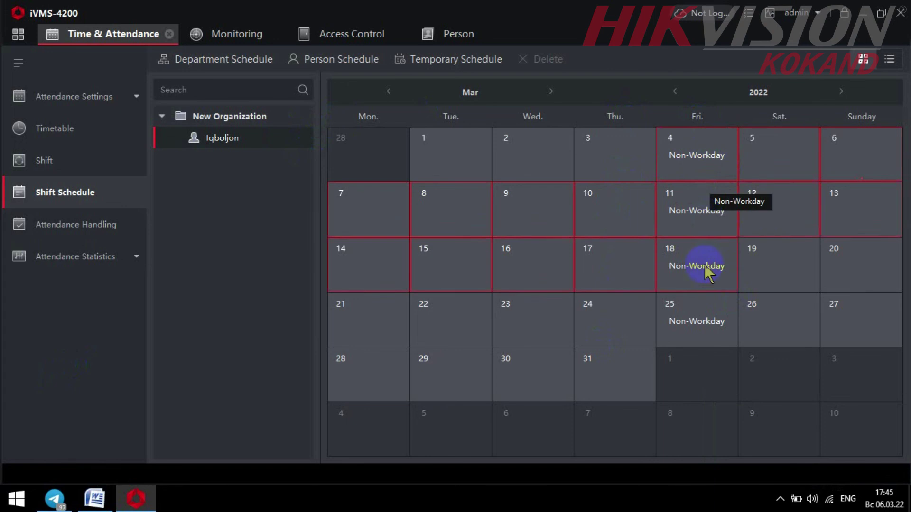
{"action": "left_click_drag", "start_coordinate": [705, 321], "coordinate": [701, 415]}
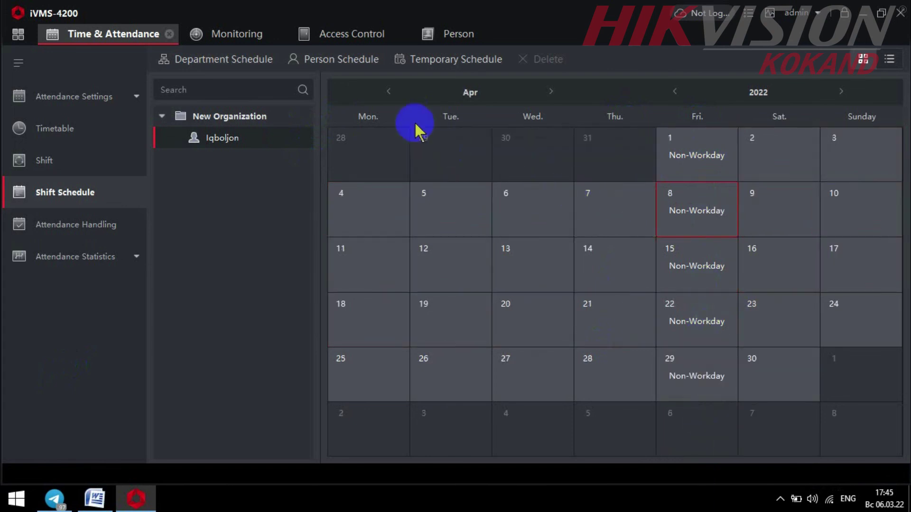
Step: Save a person schedule for New Organization with Default Shift, multiple shift schedule enabled and "10 soatlik ish vaqti" as Alternate Period 1
{"action": "left_click", "coordinate": [316, 58]}
{"action": "left_click", "coordinate": [590, 127]}
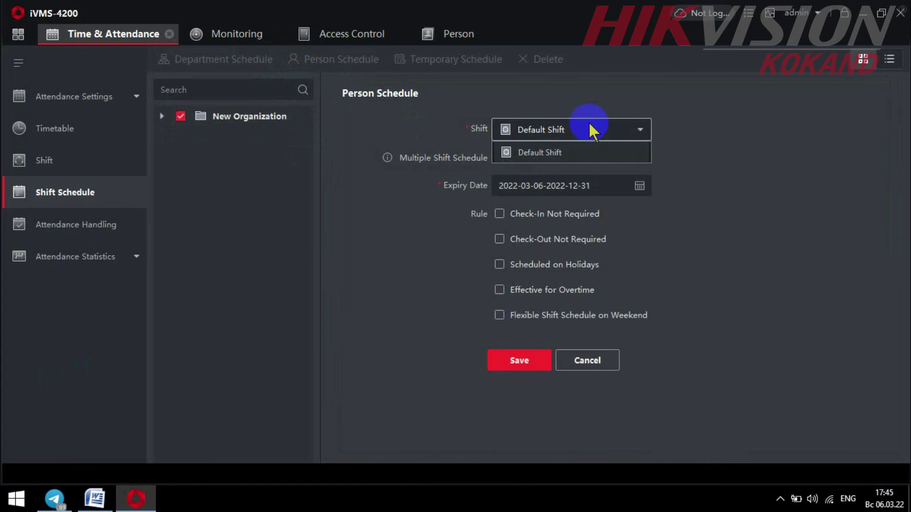
{"action": "left_click", "coordinate": [583, 139]}
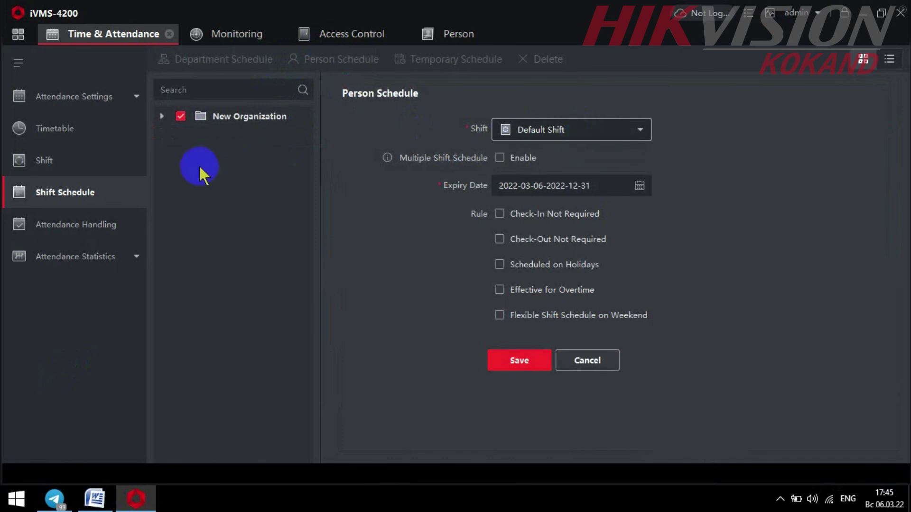
{"action": "left_click", "coordinate": [498, 158]}
{"action": "left_click", "coordinate": [639, 187]}
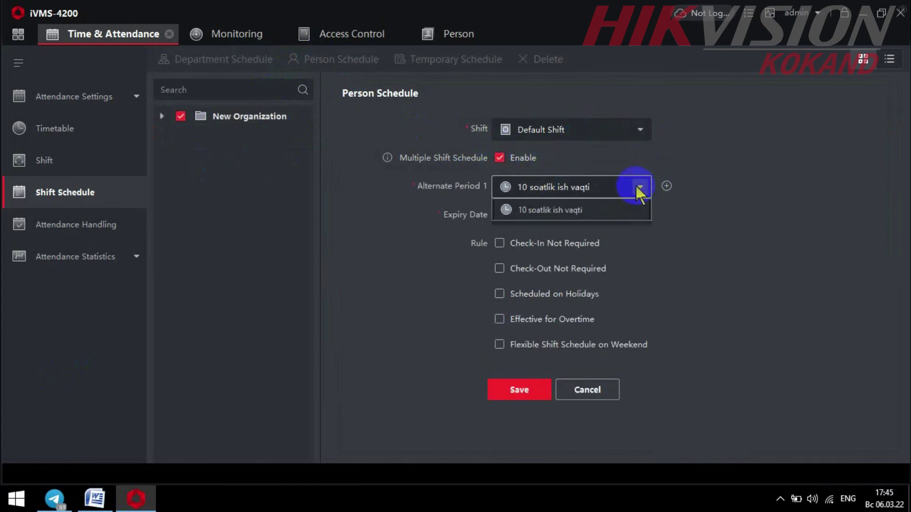
{"action": "left_click", "coordinate": [600, 210]}
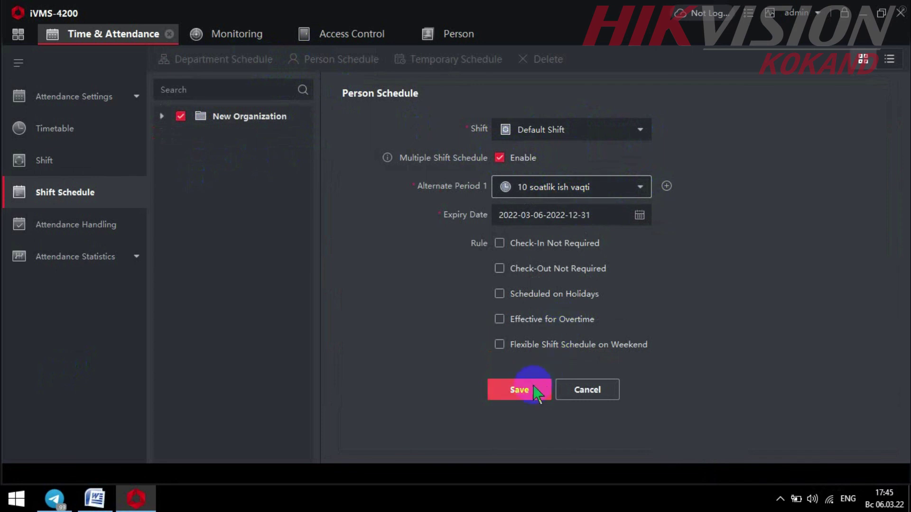
{"action": "left_click", "coordinate": [514, 391]}
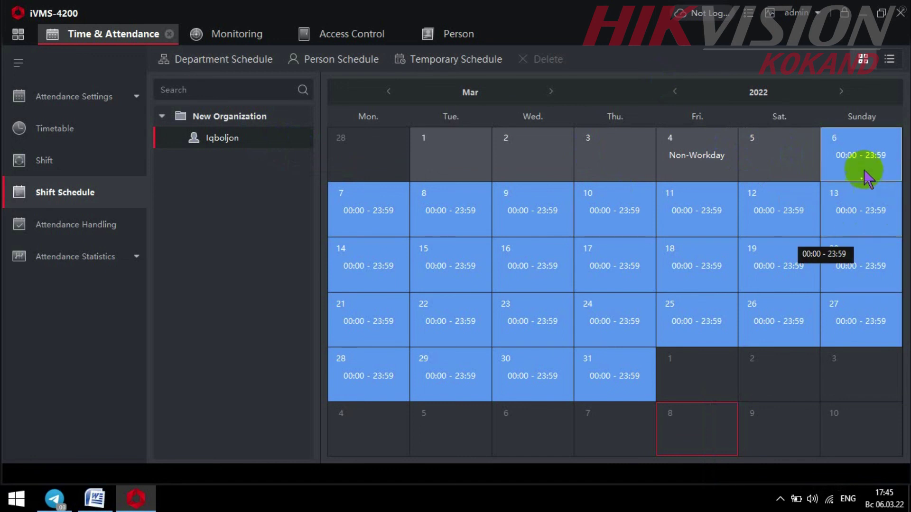
{"action": "left_click_drag", "start_coordinate": [870, 173], "coordinate": [854, 320]}
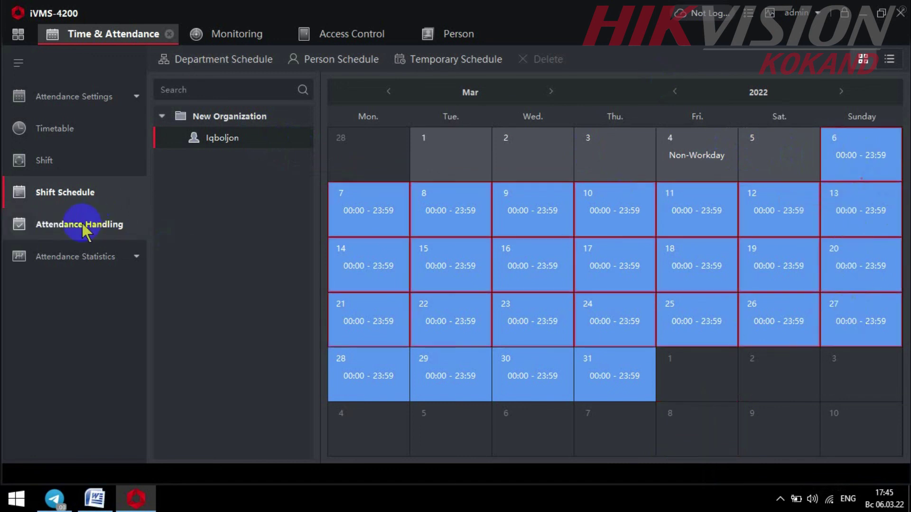
Step: Calculate the attendance results of the New Organization department for 2022-03-06 with all attendance statuses included
{"action": "left_click", "coordinate": [81, 227]}
{"action": "left_click", "coordinate": [95, 258]}
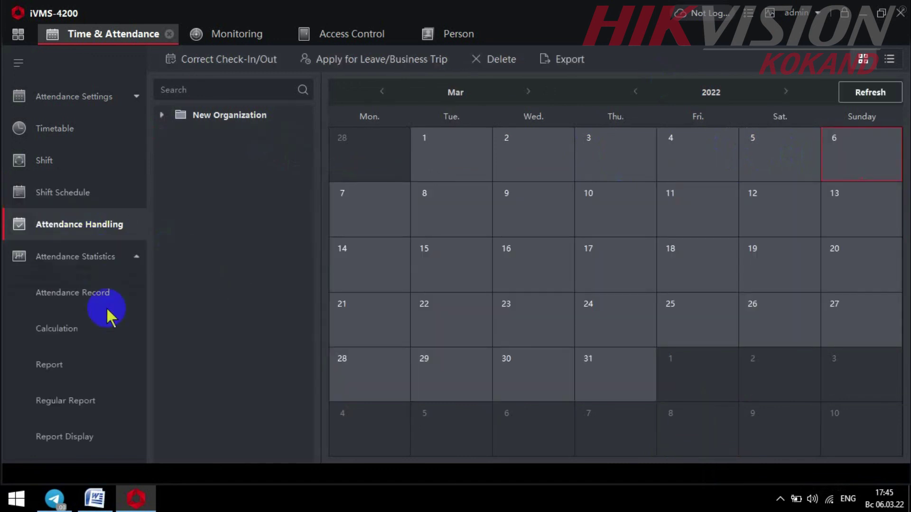
{"action": "left_click", "coordinate": [95, 334]}
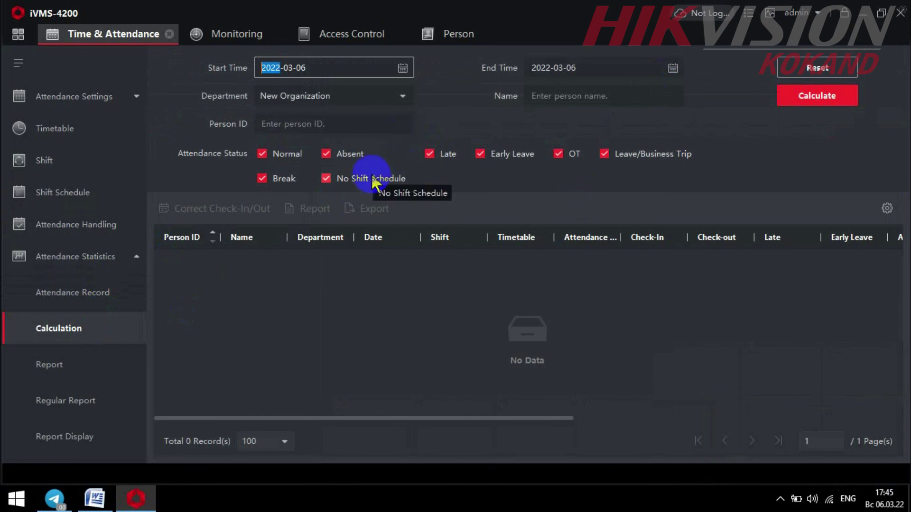
{"action": "left_click", "coordinate": [394, 96]}
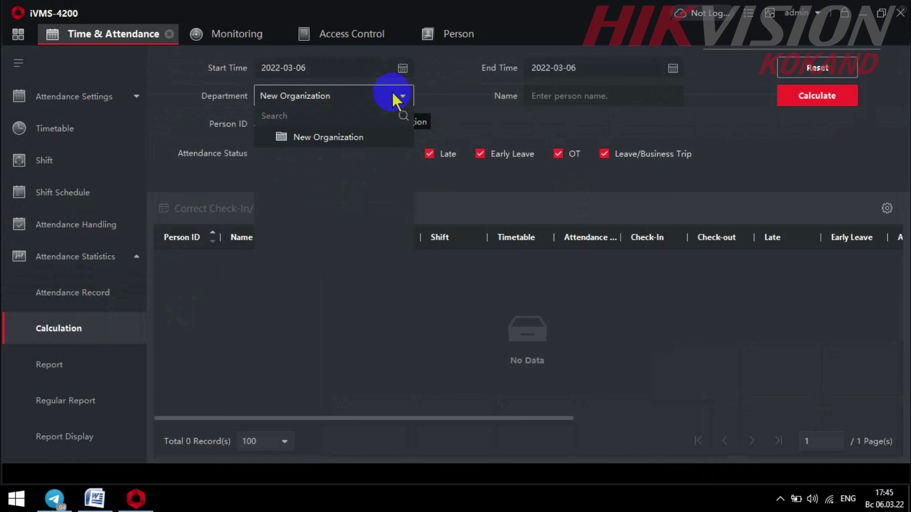
{"action": "left_click", "coordinate": [333, 138]}
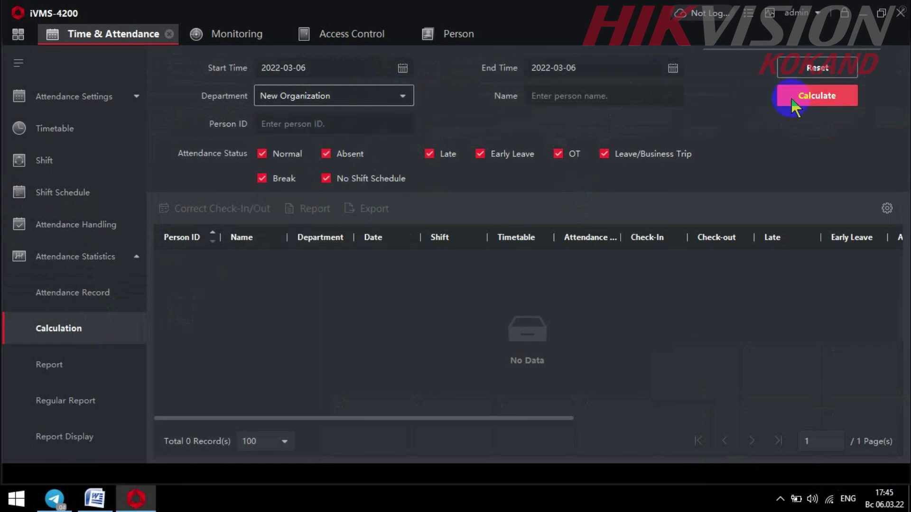
{"action": "left_click", "coordinate": [822, 97]}
{"action": "left_click", "coordinate": [642, 259]}
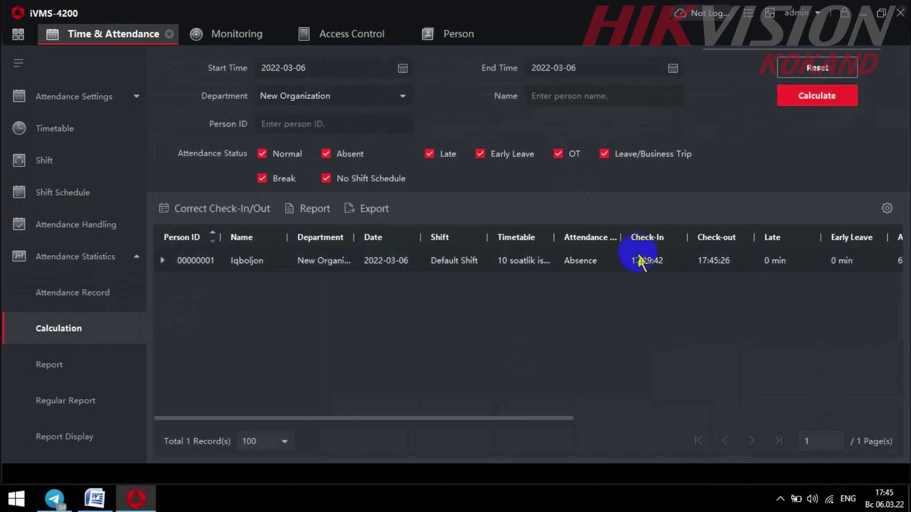
Step: Generate the person's monthly attendance report with statistics time 2022-03-06, look through it and close the report
{"action": "left_click", "coordinate": [52, 365]}
{"action": "left_click", "coordinate": [301, 126]}
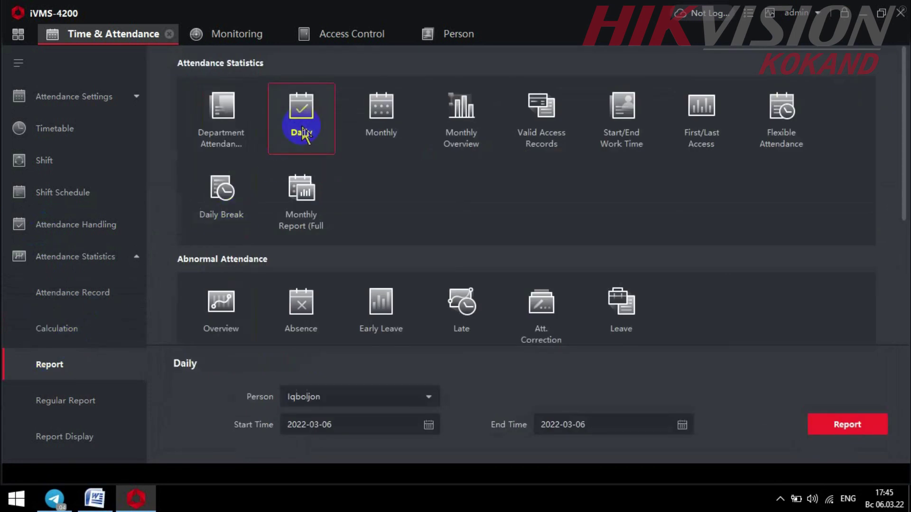
{"action": "left_click", "coordinate": [379, 119]}
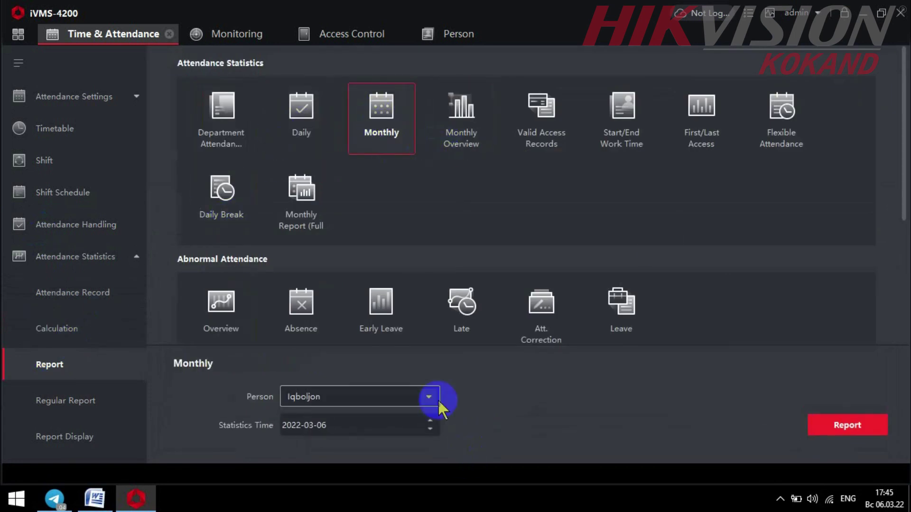
{"action": "left_click", "coordinate": [360, 399]}
{"action": "left_click", "coordinate": [351, 244]}
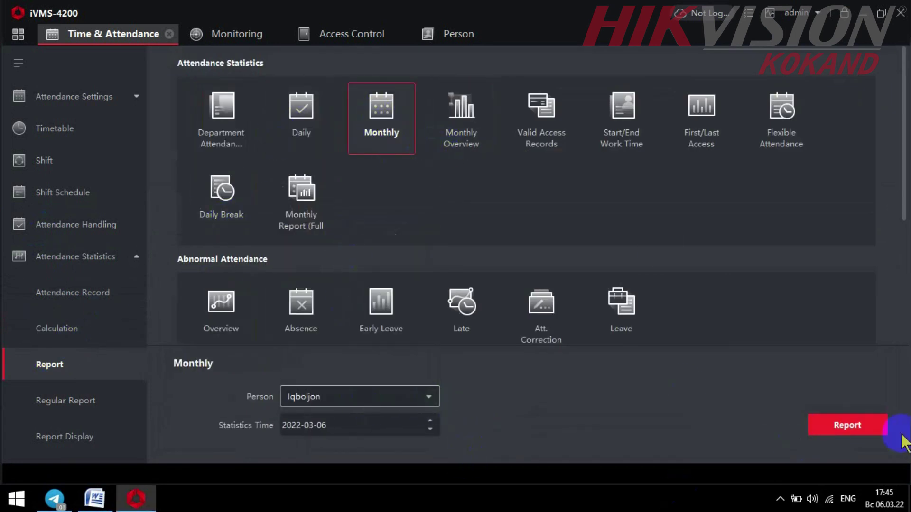
{"action": "left_click", "coordinate": [862, 431]}
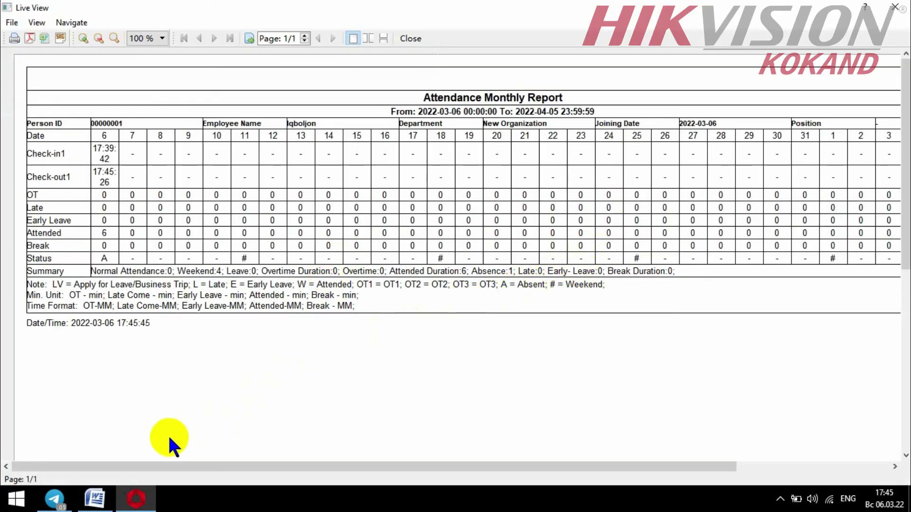
{"action": "left_click_drag", "start_coordinate": [46, 471], "coordinate": [1, 443]}
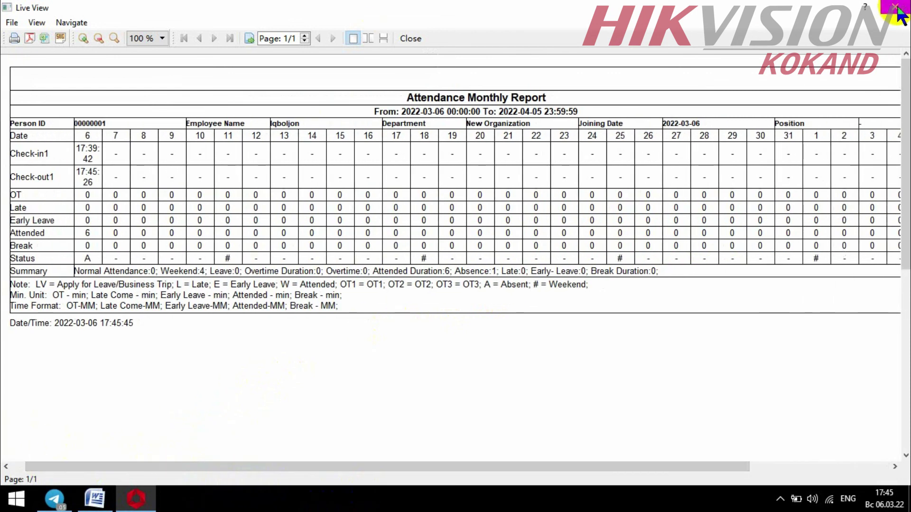
{"action": "left_click", "coordinate": [894, 7]}
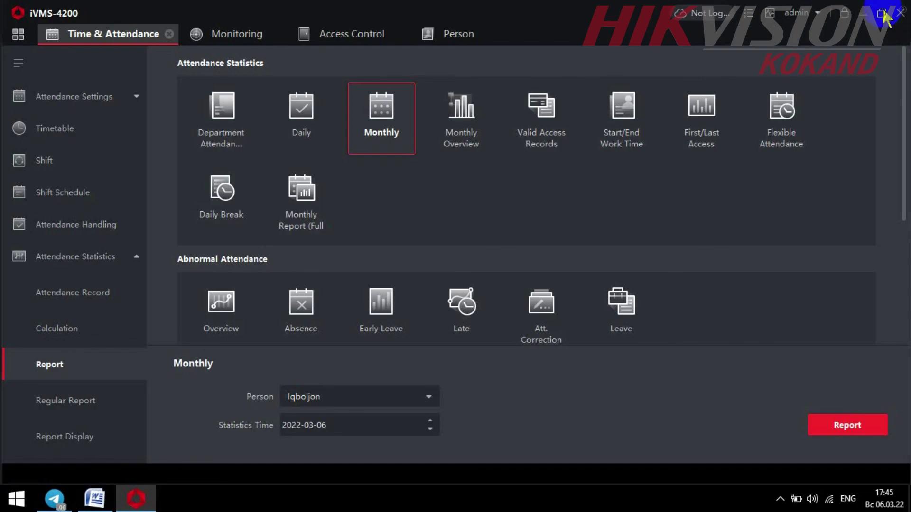
Step: Generate the person's daily attendance report for 2022-03-06 and view its columns through to the records
{"action": "left_click", "coordinate": [303, 121]}
{"action": "left_click", "coordinate": [859, 426]}
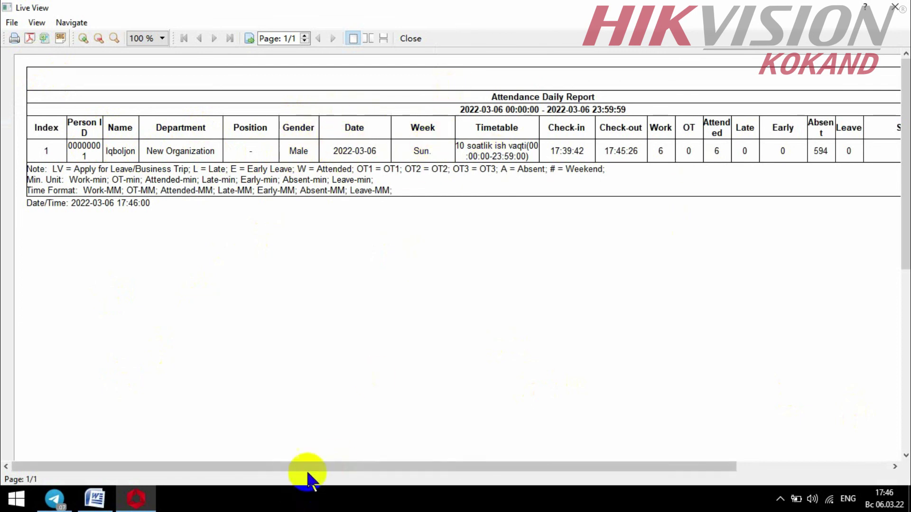
{"action": "left_click_drag", "start_coordinate": [307, 477], "coordinate": [460, 477]}
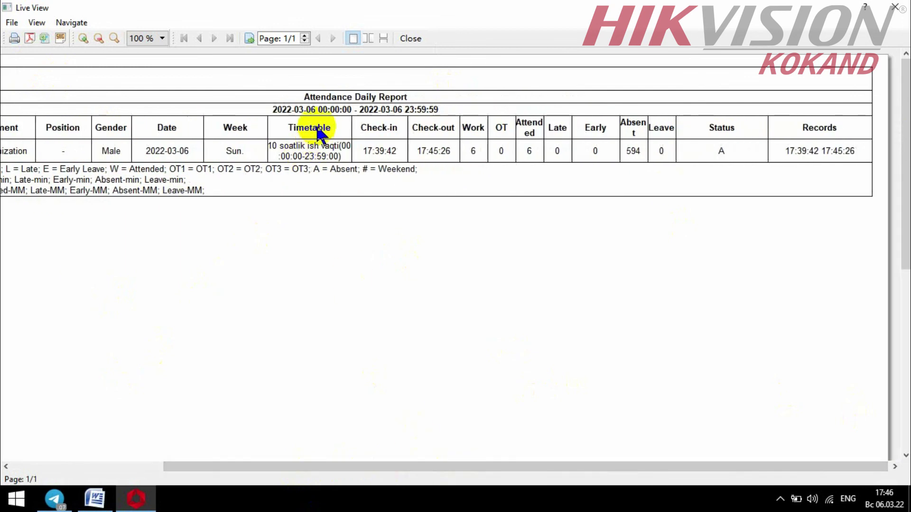